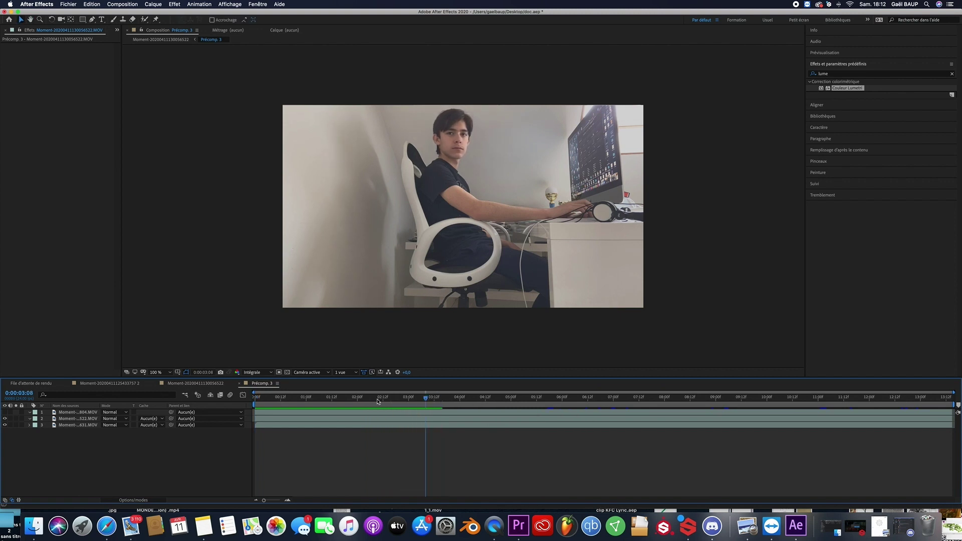
Hide the second layer of Précomp. 3, preview the empty background plate from the beginning, and return the playhead to the start.
left_click_drag(5, 412, 5, 419)
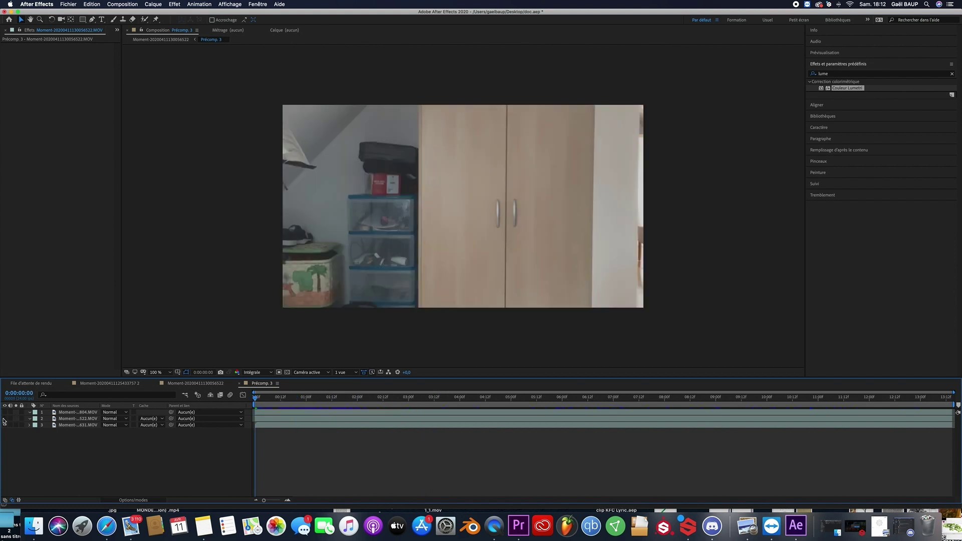
key("h")
key("space")
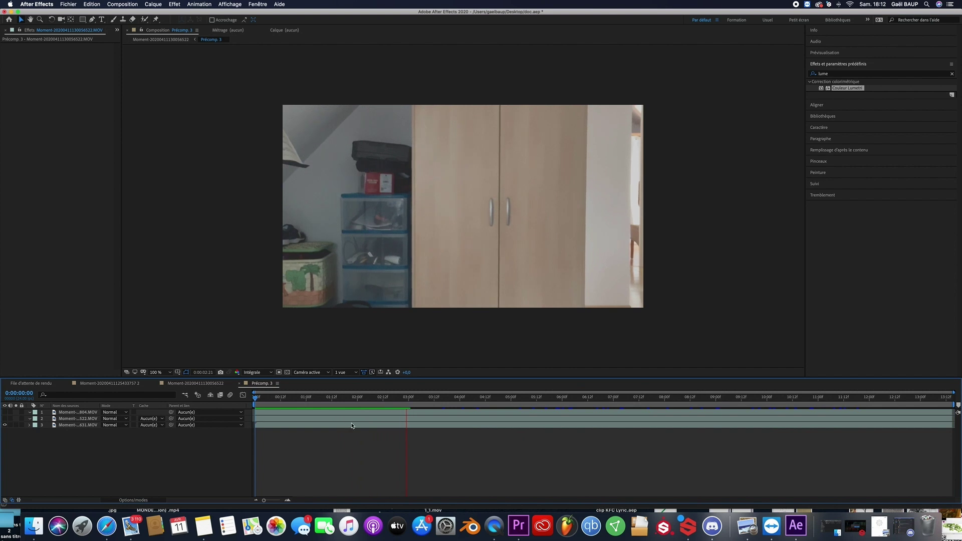
left_click(405, 400)
left_click_drag(405, 399, 223, 404)
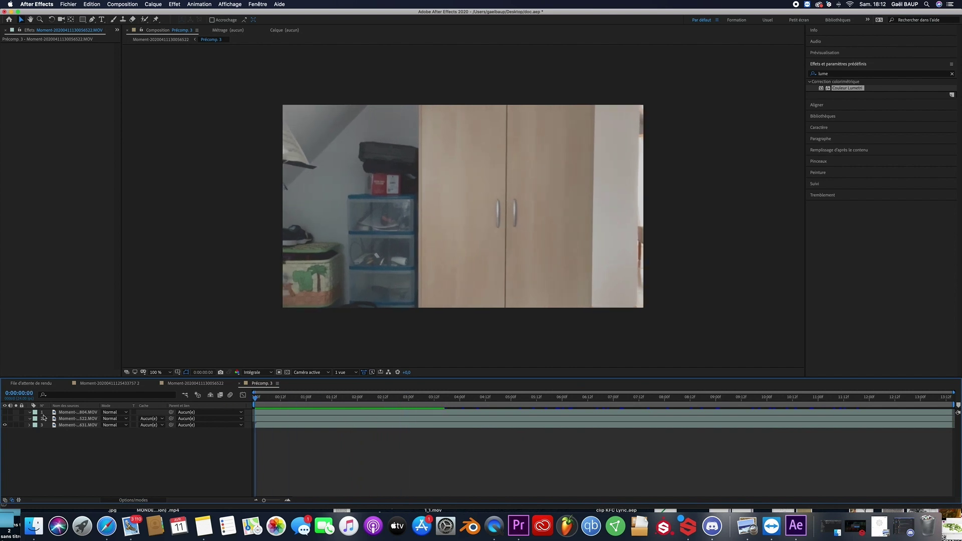
Show the green-screen layer 1 and apply the "Keylight + Nettoyeur de masque + Nettoyage de masque avancé" preset to it.
left_click(4, 412)
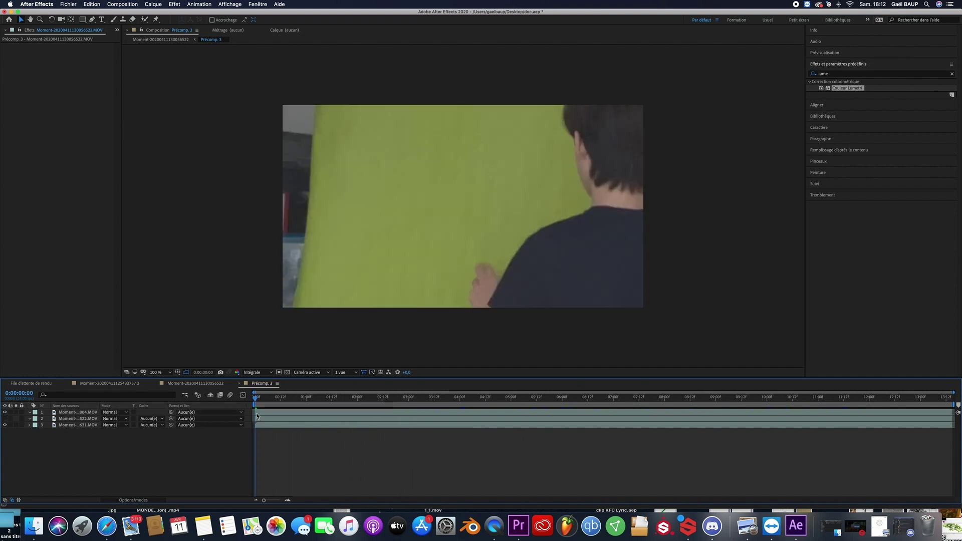
left_click(267, 414)
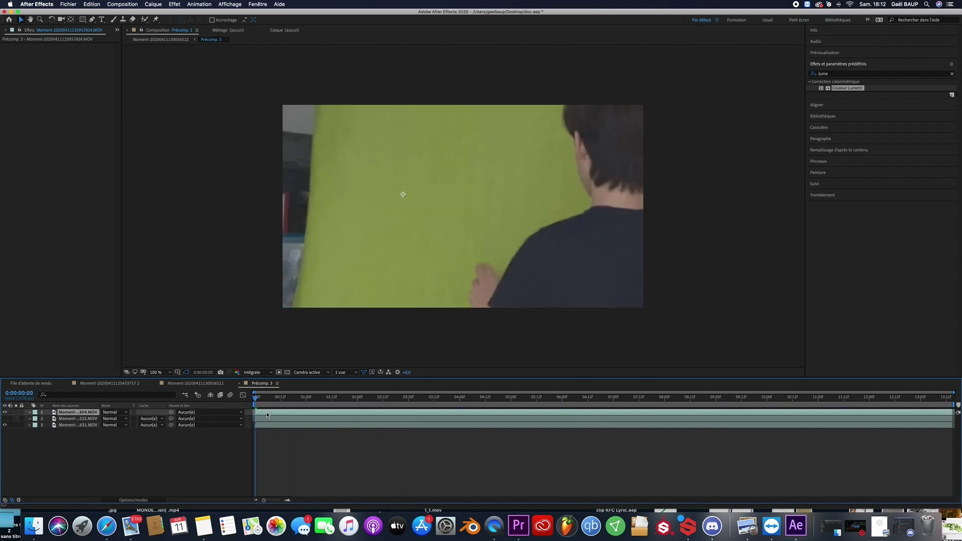
left_click(951, 74)
left_click(933, 74)
type("key")
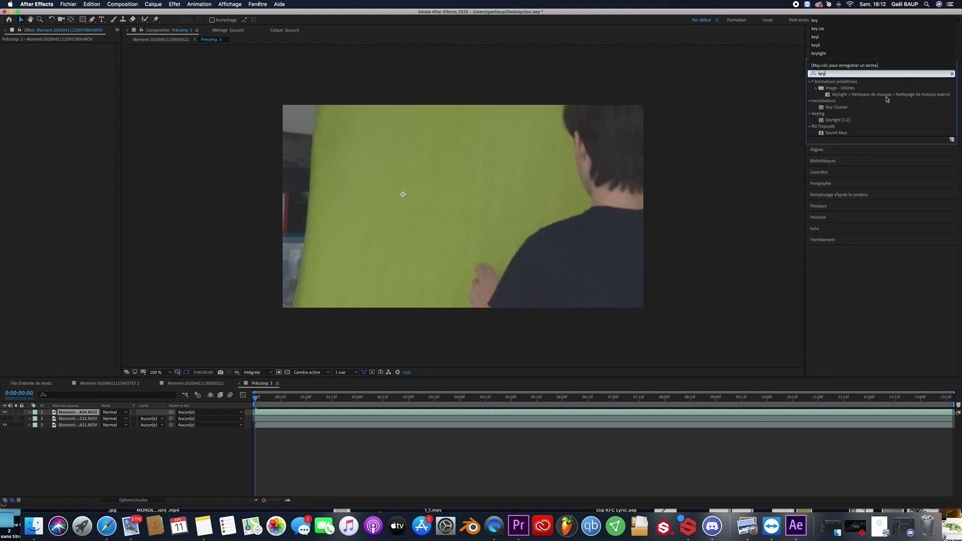
left_click_drag(886, 96, 792, 411)
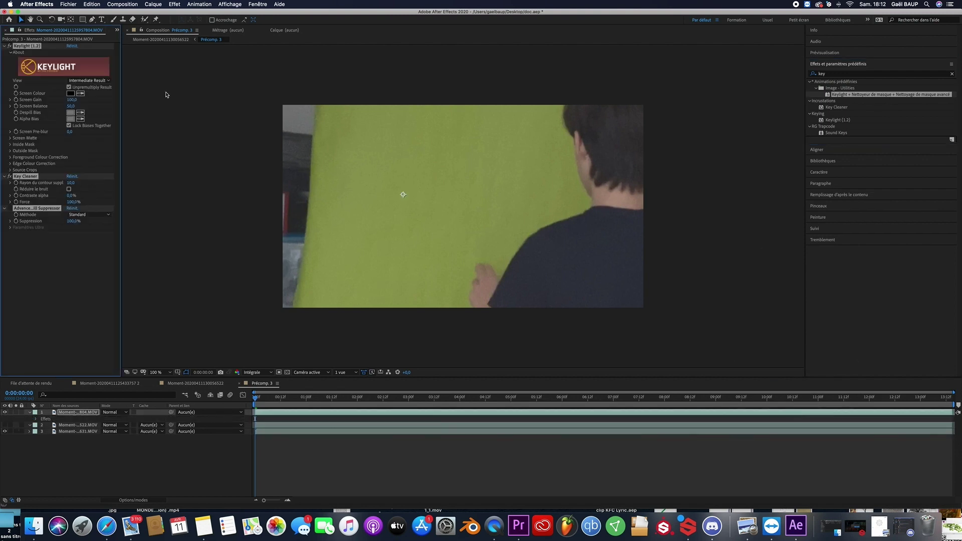
Sample the green backdrop as Keylight's Screen Colour and show the Screen Matte view.
left_click(515, 157)
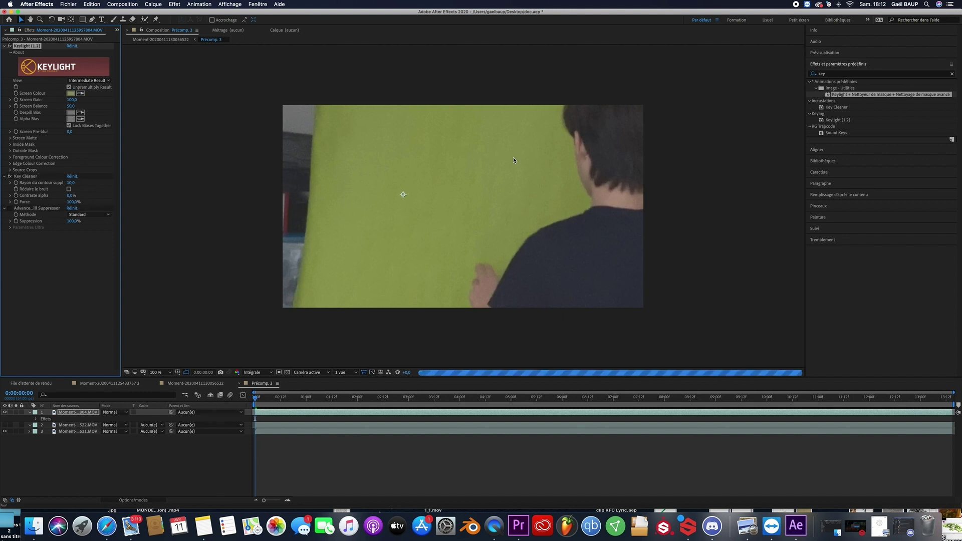
left_click(91, 80)
left_click(92, 117)
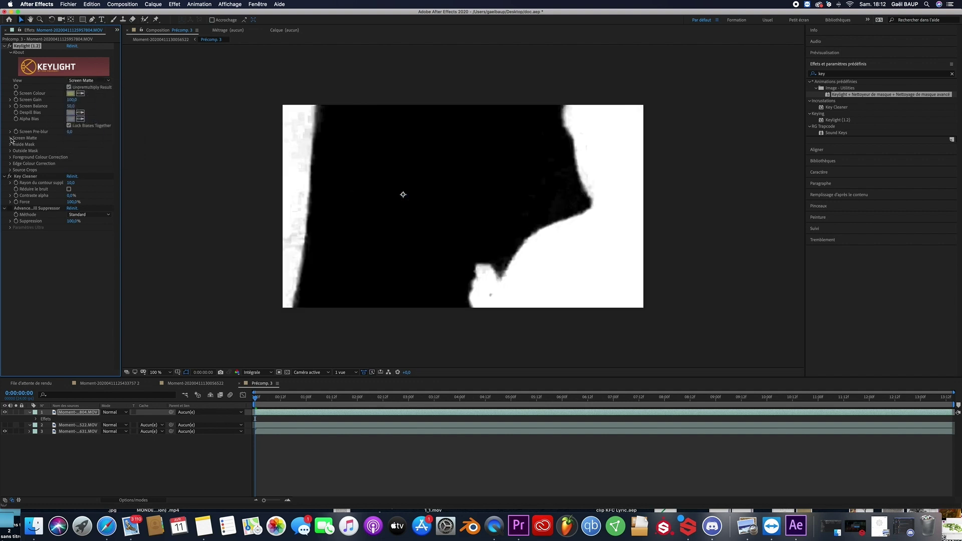
Set Keylight's Screen Matte to Clip Black 28 and Clip White 42, and switch the view back to Intermediate Result.
left_click(10, 138)
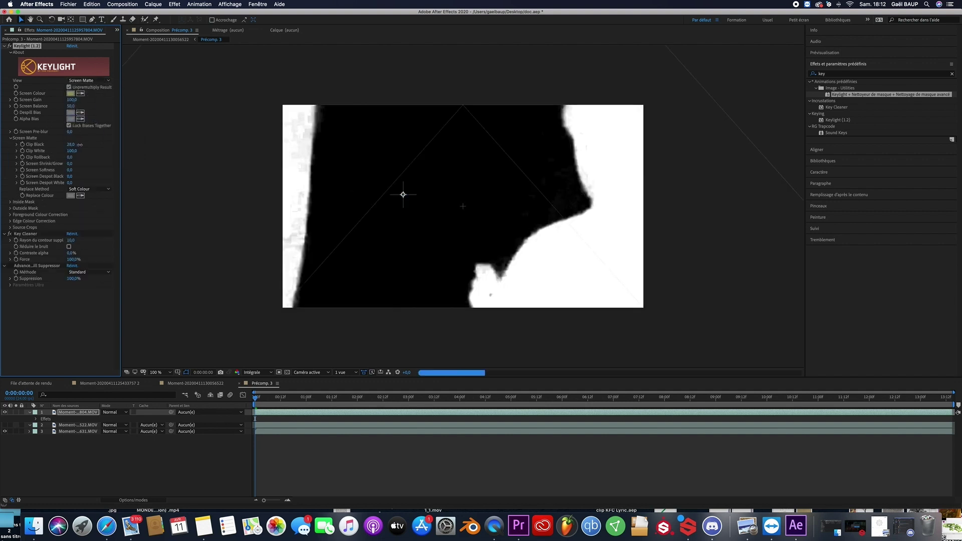
left_click(71, 150)
type("27")
key("Return")
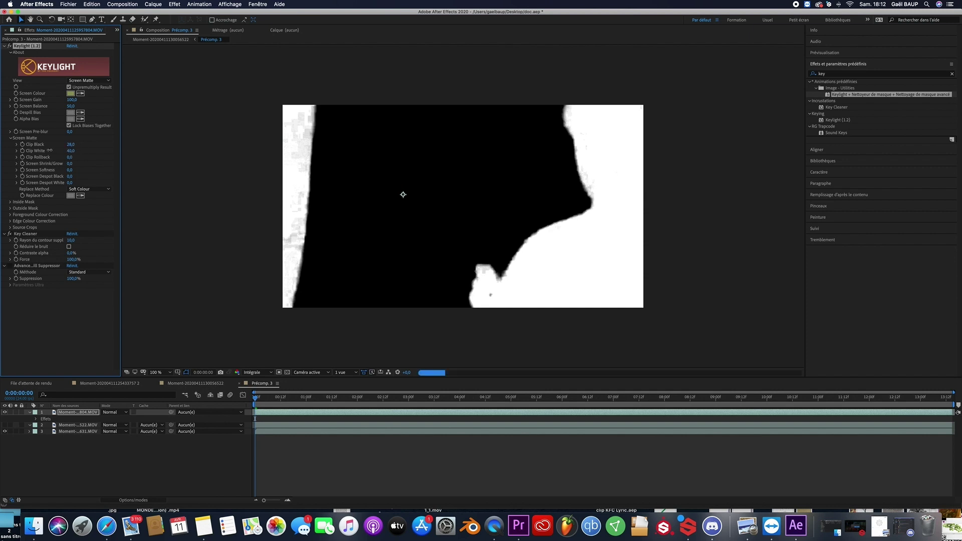
left_click(70, 150)
type("24")
key("Return")
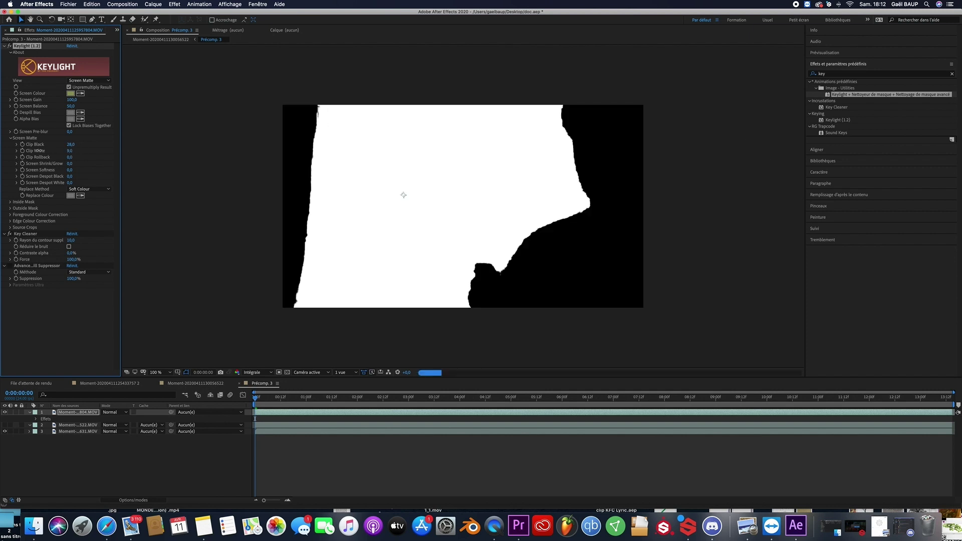
left_click_drag(44, 151, 51, 150)
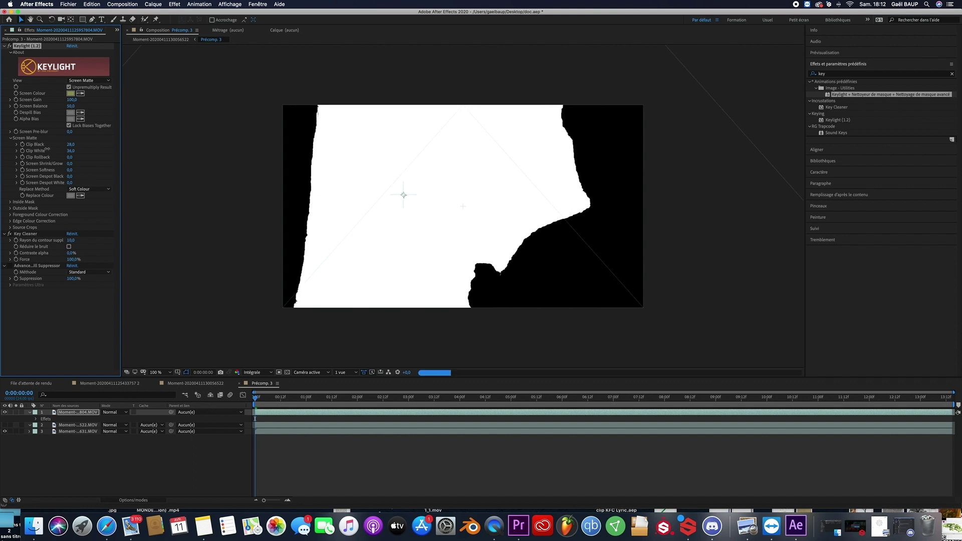
left_click(100, 81)
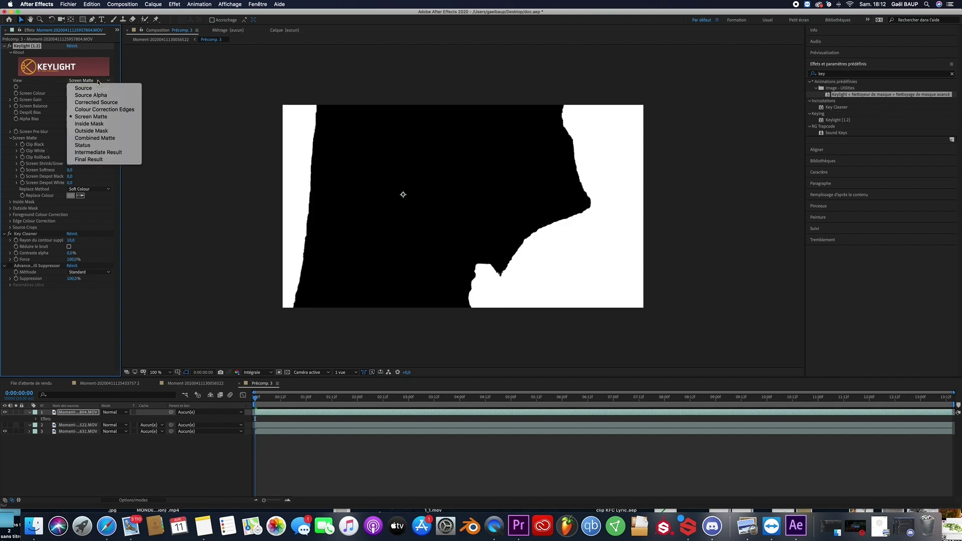
left_click(102, 153)
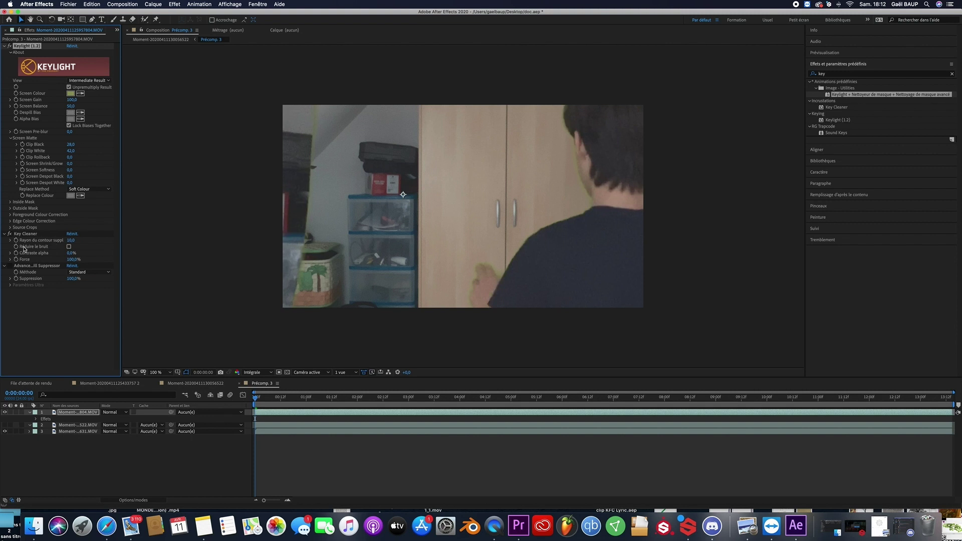
Enable noise reduction in Key Cleaner and set its alpha contrast to 15%.
left_click(69, 247)
left_click(71, 253)
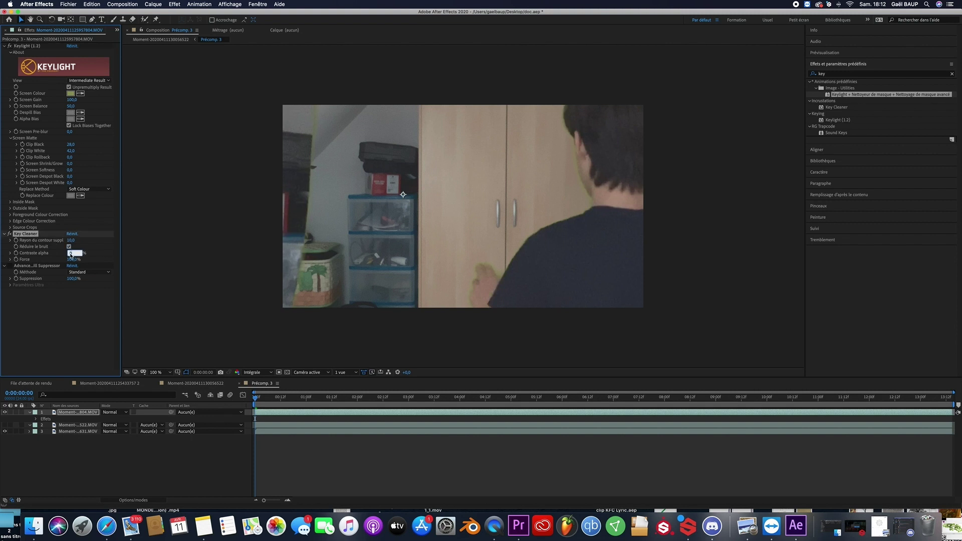
left_click(65, 306)
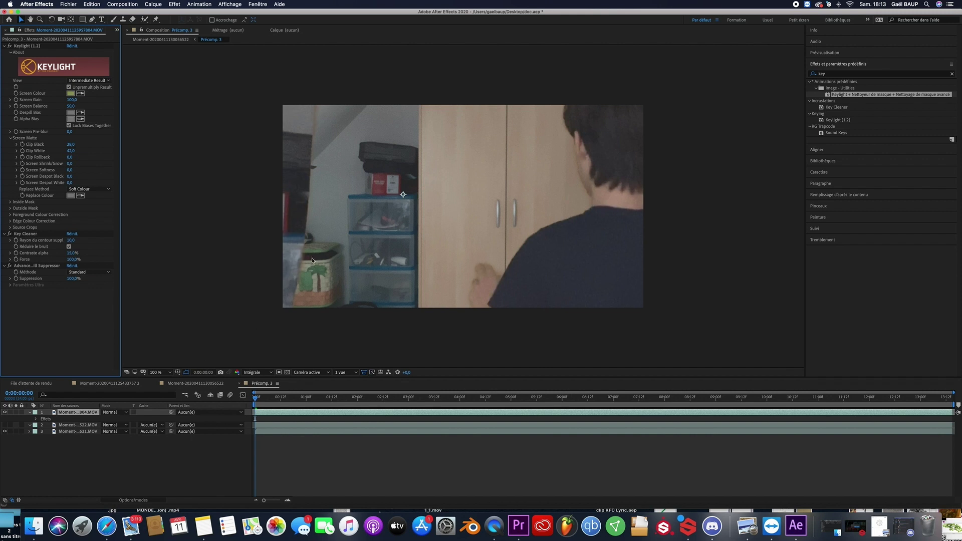
Draw a closed four-point Pen mask on the keyed layer that encloses the man and excludes the left edge of the green-screen footage.
left_click(92, 19)
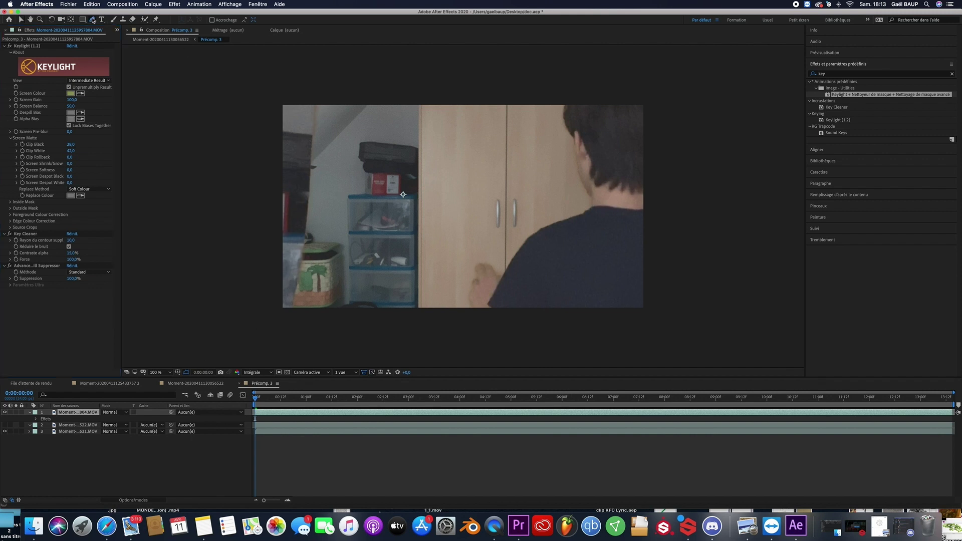
left_click(664, 84)
left_click(393, 91)
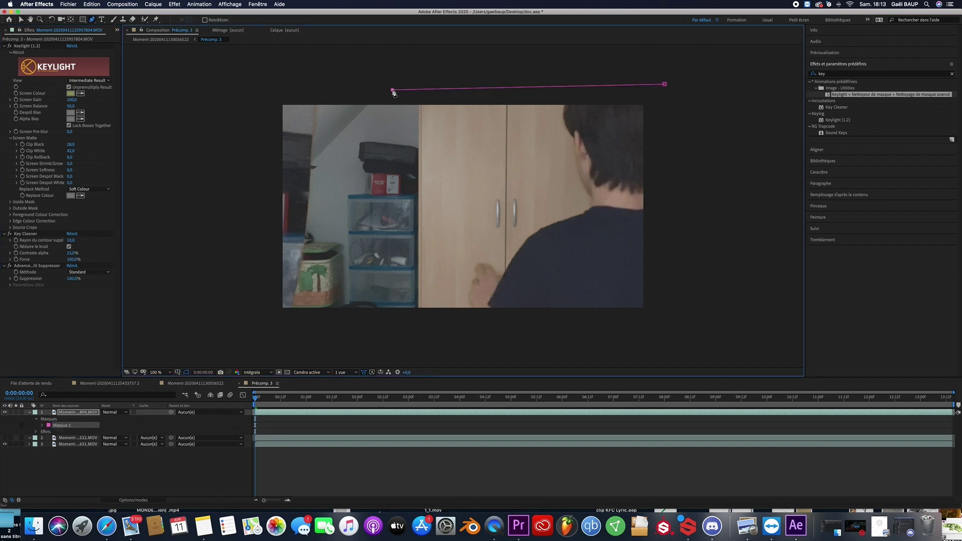
left_click(302, 318)
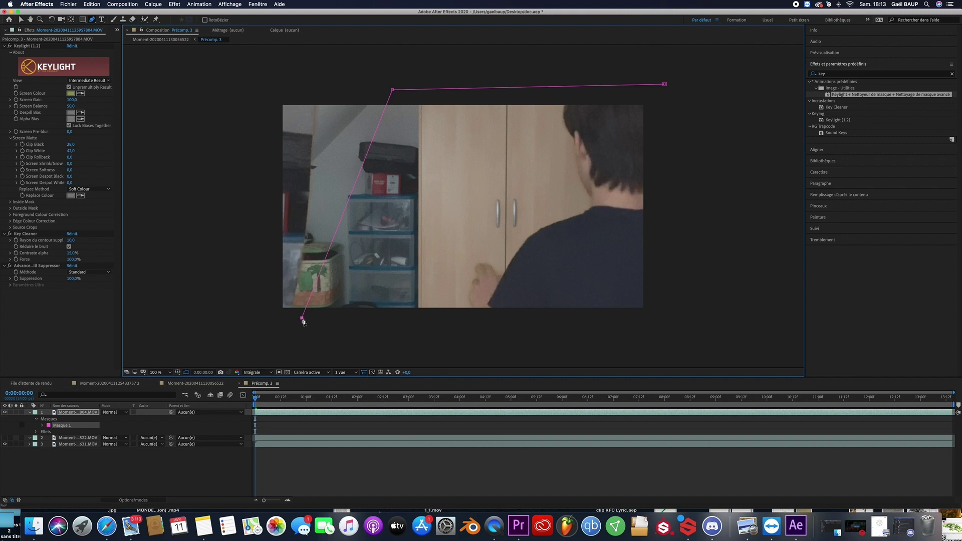
left_click(695, 350)
left_click(664, 83)
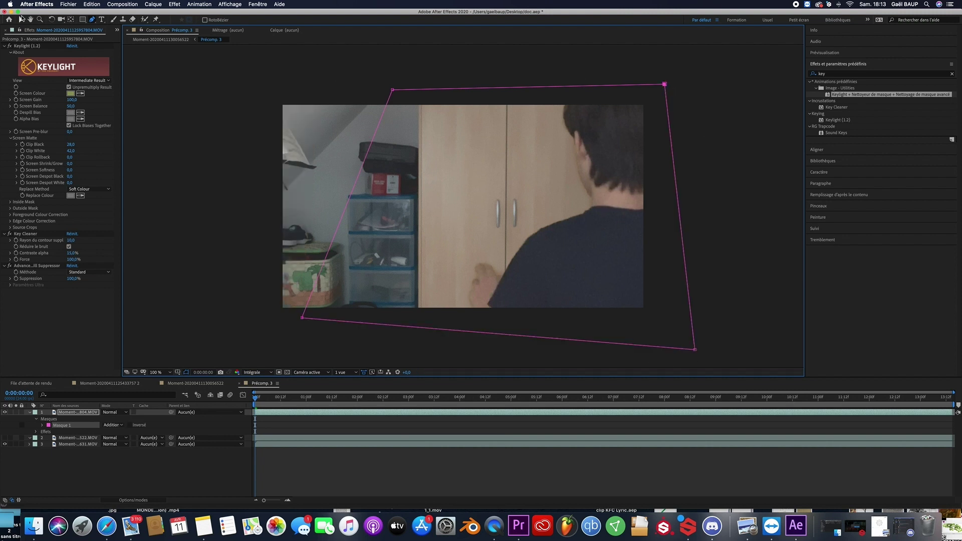
left_click(21, 18)
Apply the Flou gaussien effect to the keyed layer with a blur of 6.7, and collapse the layer's properties.
left_click(952, 74)
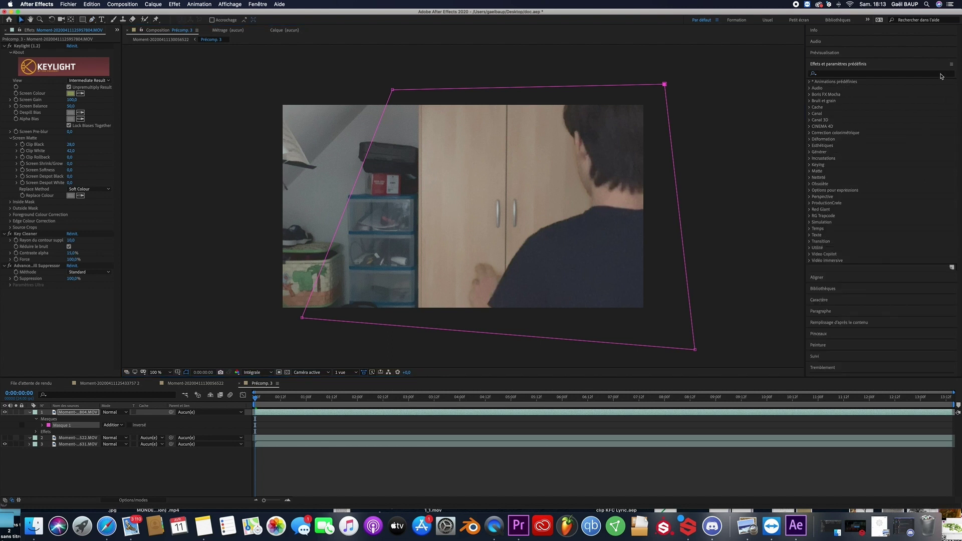
left_click(937, 74)
type("flou ga")
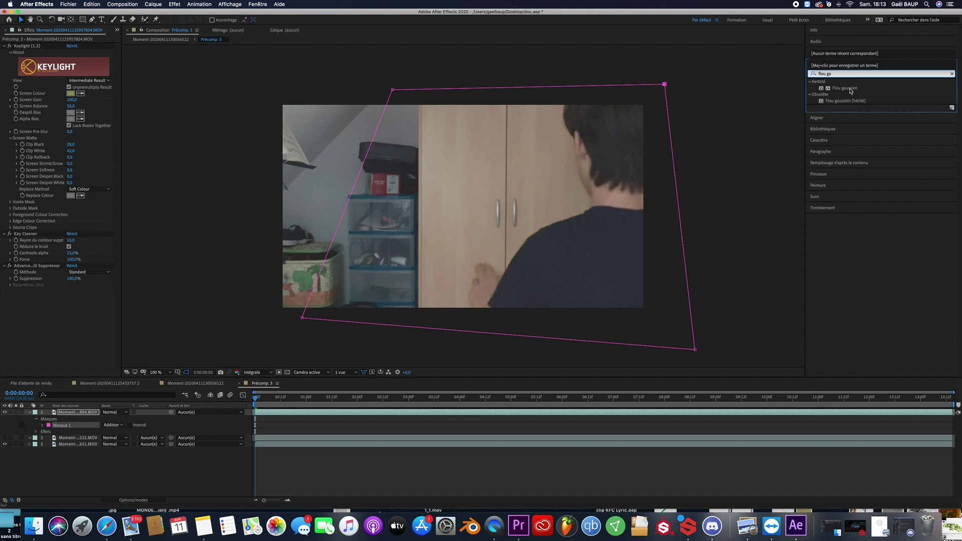
left_click_drag(849, 90, 832, 412)
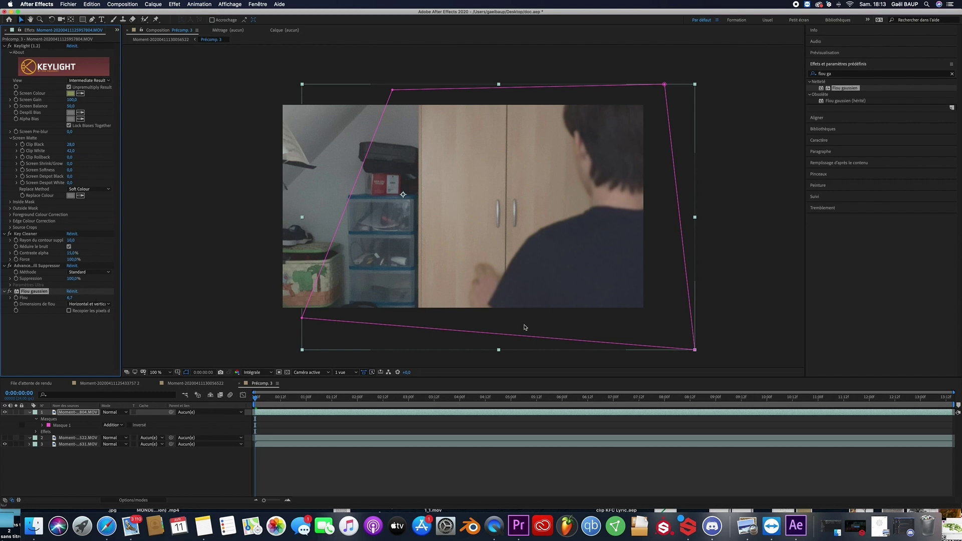
left_click(763, 316)
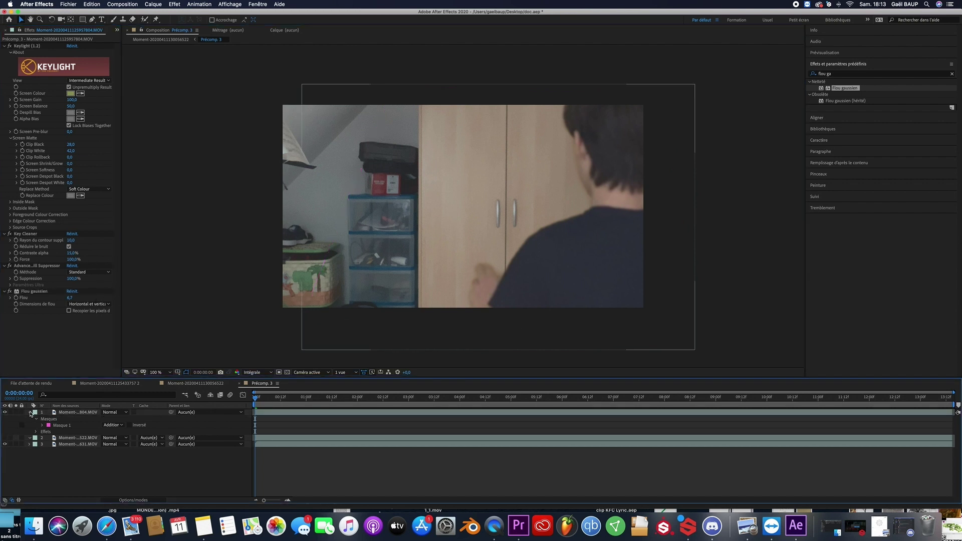
left_click(30, 411)
Add footagecrate-sparkportalgeneration.mov from the project as the top layer of Précomp. 3.
left_click(18, 31)
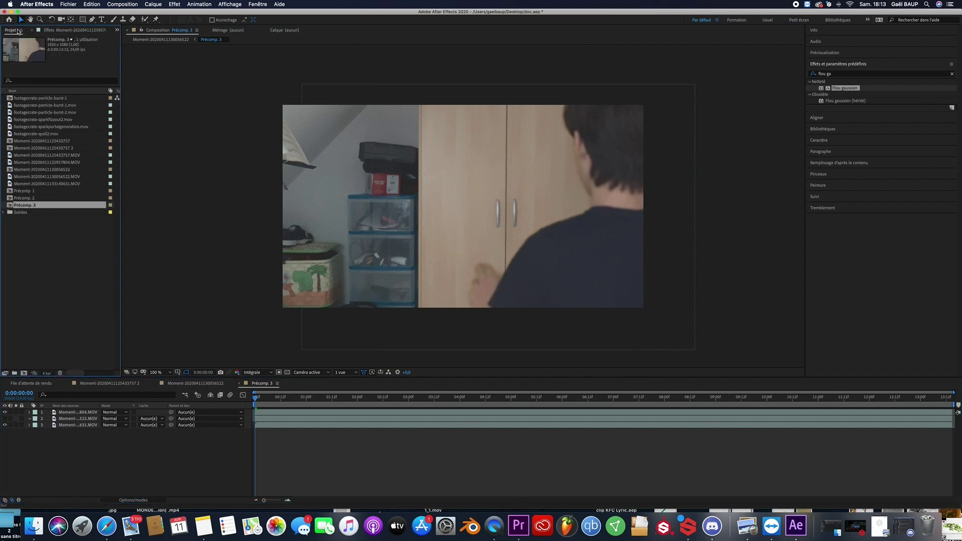
left_click(40, 120)
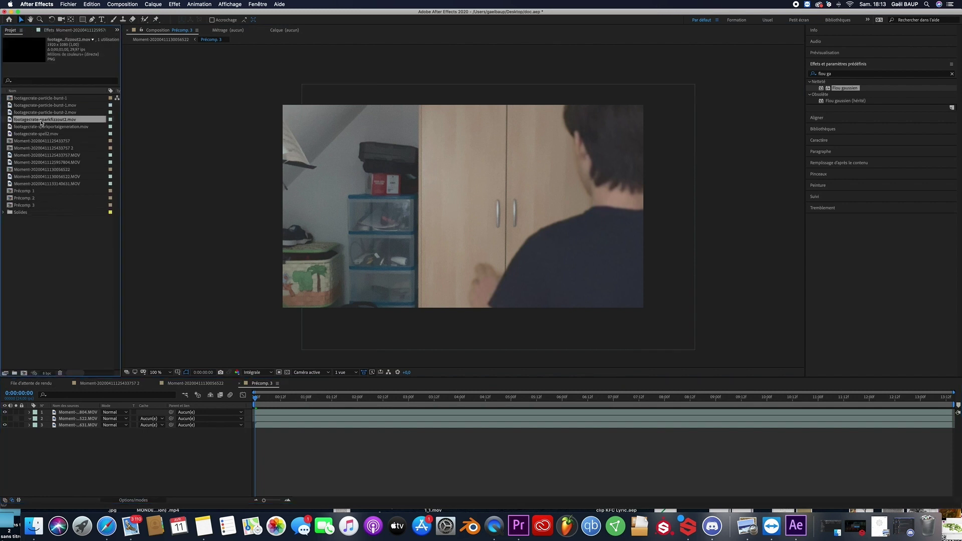
left_click_drag(45, 127, 72, 413)
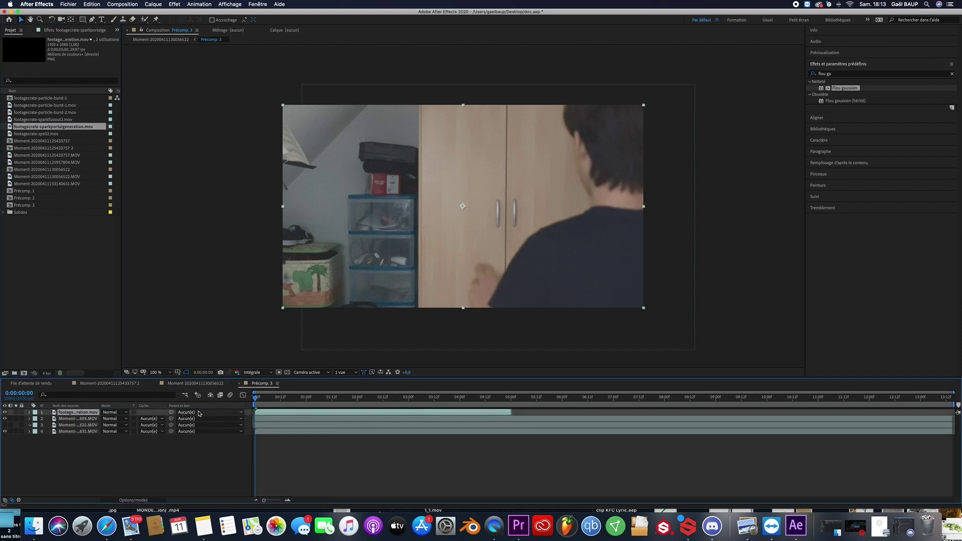
Find the frame where the hand is circling and shift the spark portal clip to start at 0:00:03:01.
left_click_drag(329, 415, 591, 415)
left_click(441, 400)
left_click_drag(444, 401, 454, 401)
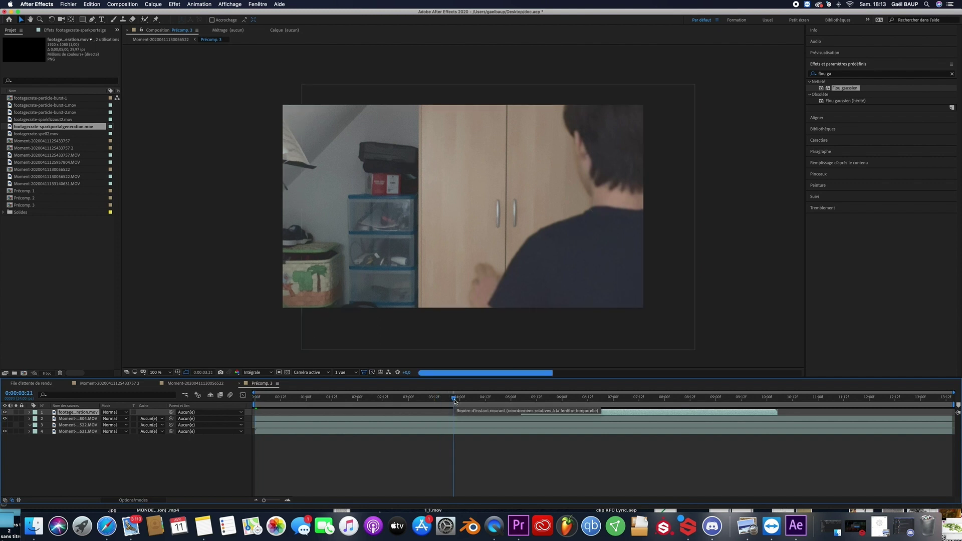
left_click_drag(454, 401, 427, 401)
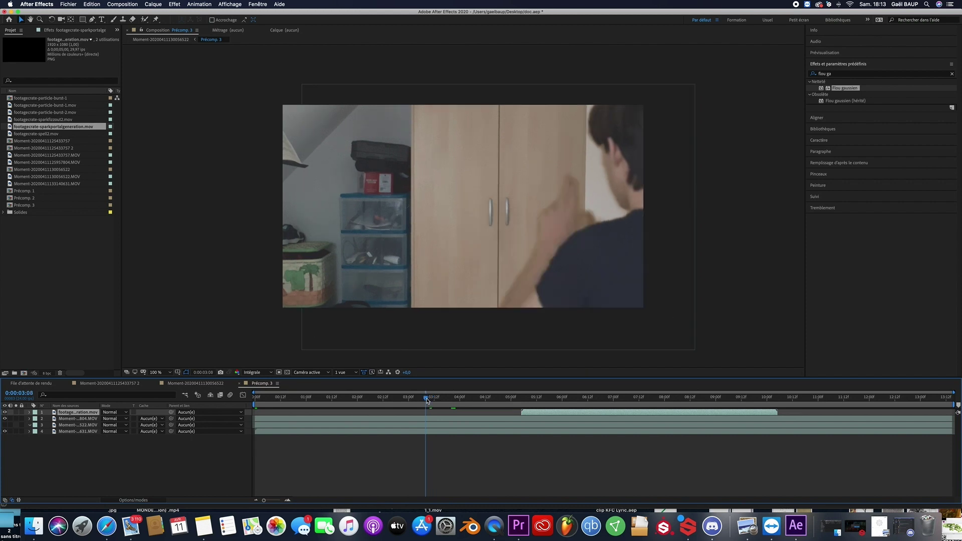
left_click_drag(427, 401, 400, 400)
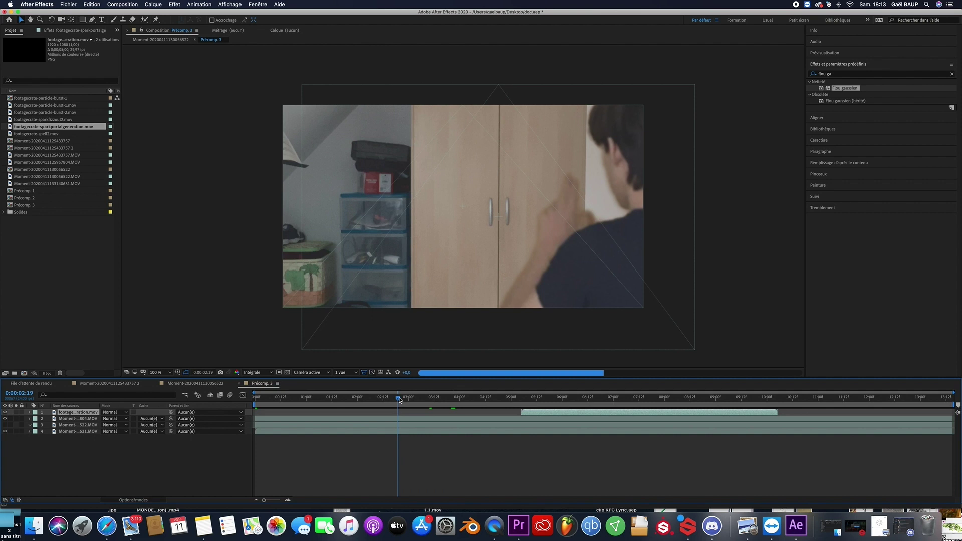
left_click_drag(401, 399, 412, 400)
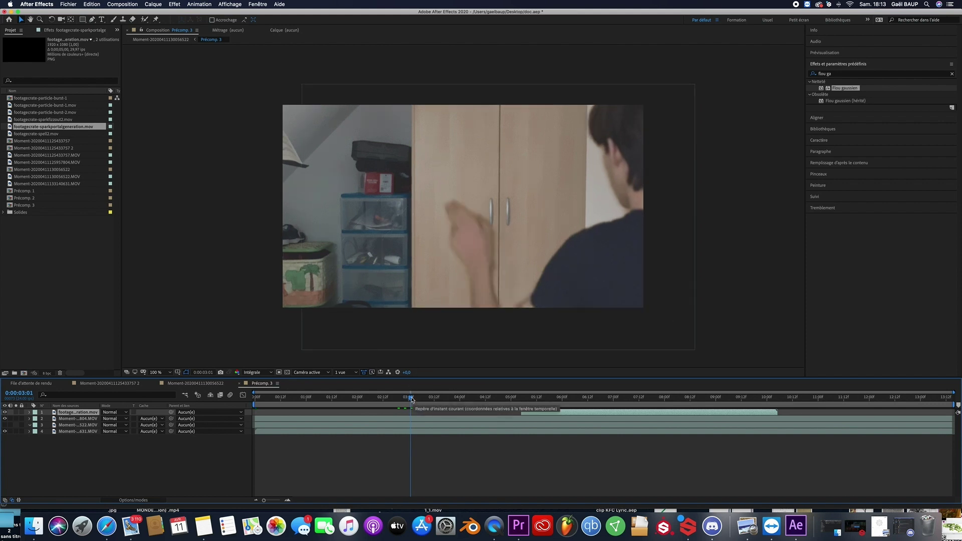
left_click_drag(536, 412, 568, 402)
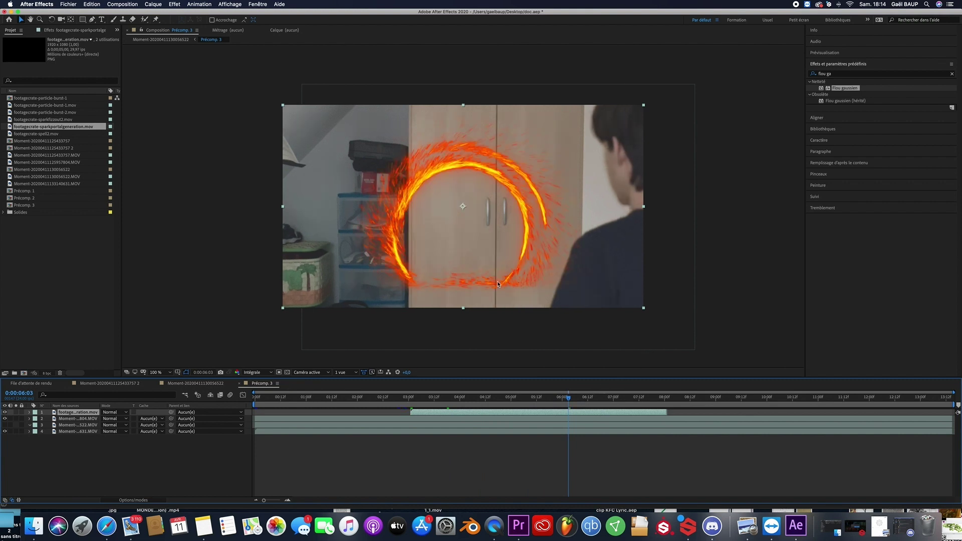
Set the spark portal layer's blending mode to Ecran, judging it on the frame at 0:00:07:00.
left_click_drag(594, 401, 613, 399)
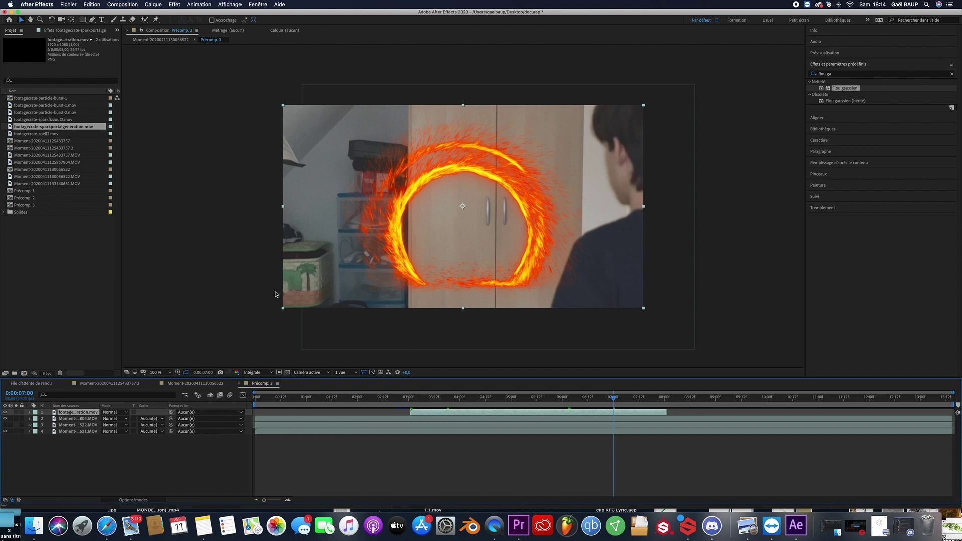
left_click(114, 412)
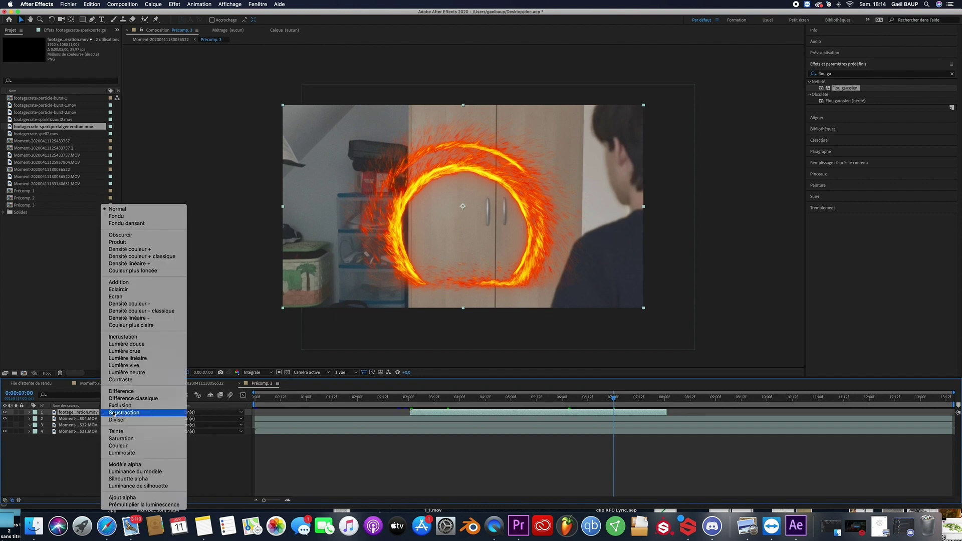
left_click(137, 296)
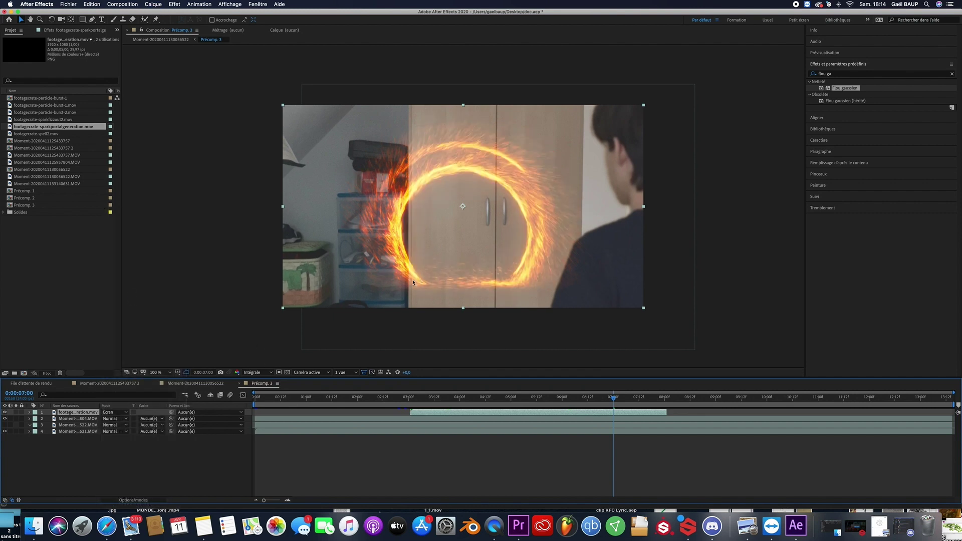
Enlarge the spark portal layer to a scale of 182% and reposition the ring slightly up and to the right over the wardrobe.
key("s")
left_click_drag(111, 418, 148, 419)
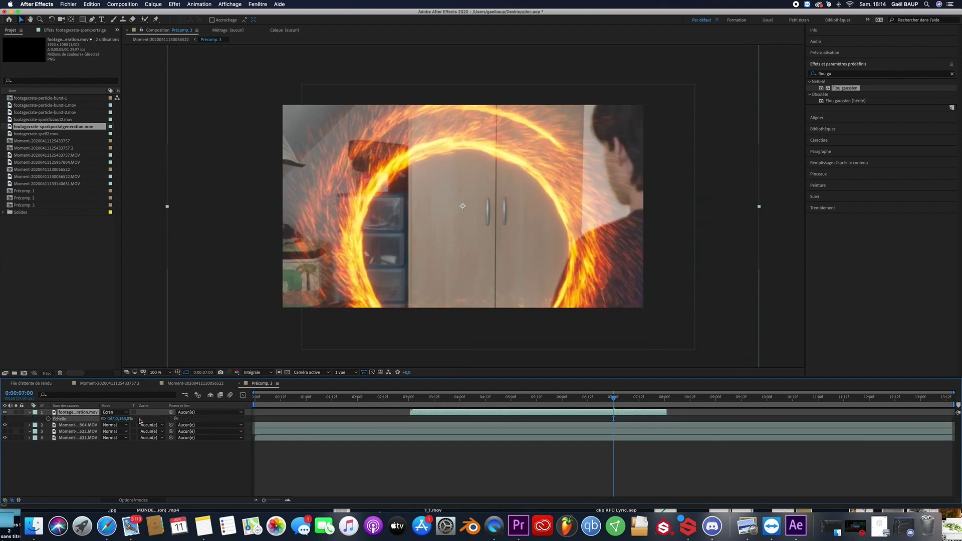
left_click_drag(207, 335, 226, 308)
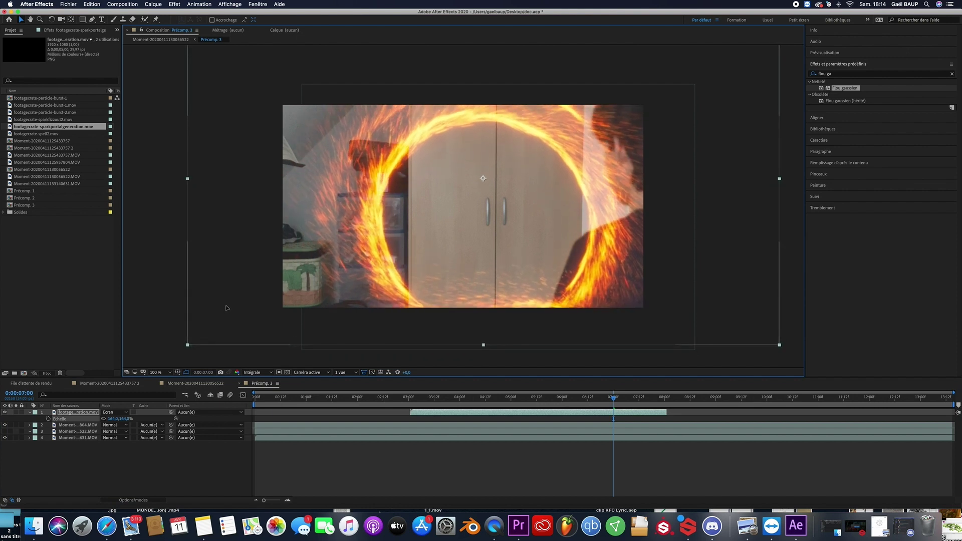
left_click_drag(114, 419, 122, 418)
left_click_drag(207, 270, 208, 269)
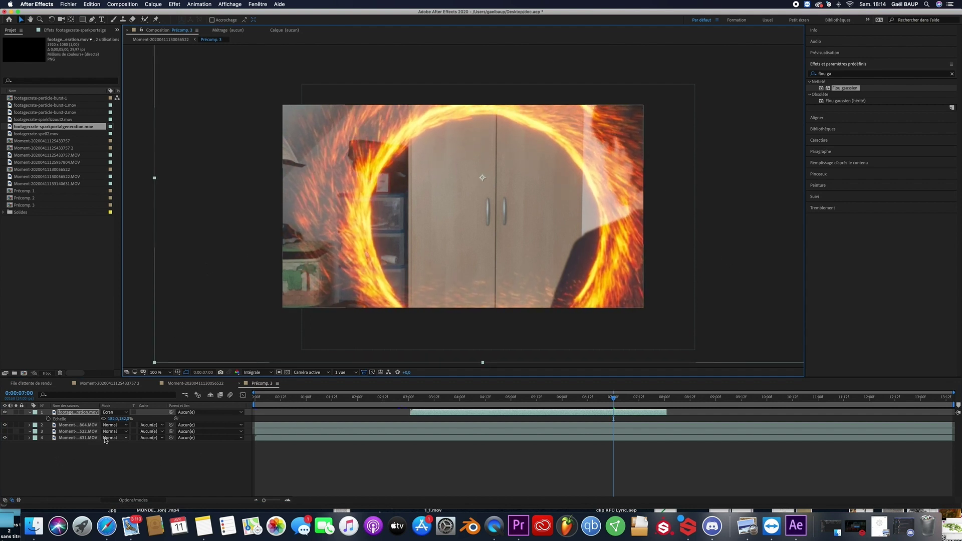
left_click(44, 134)
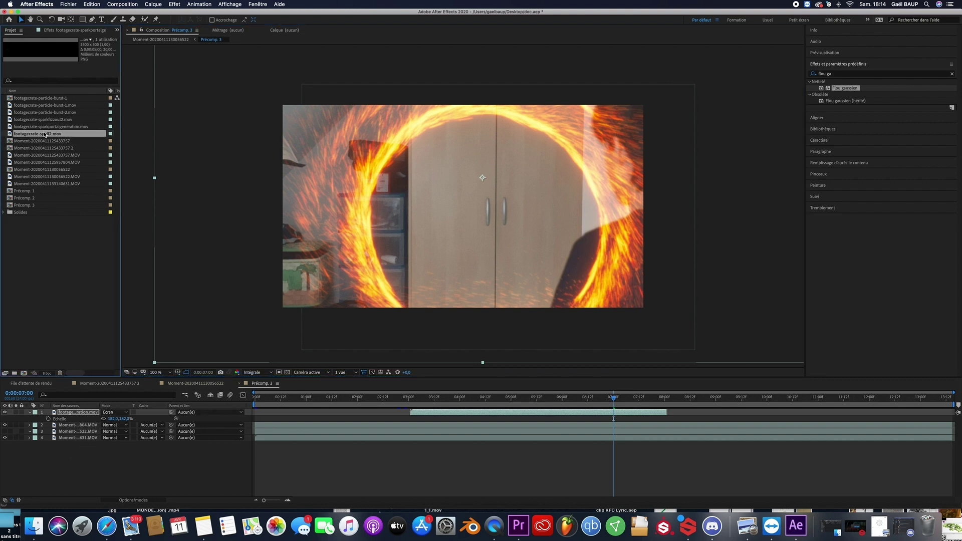
left_click_drag(55, 134, 77, 412)
left_click_drag(362, 411, 679, 419)
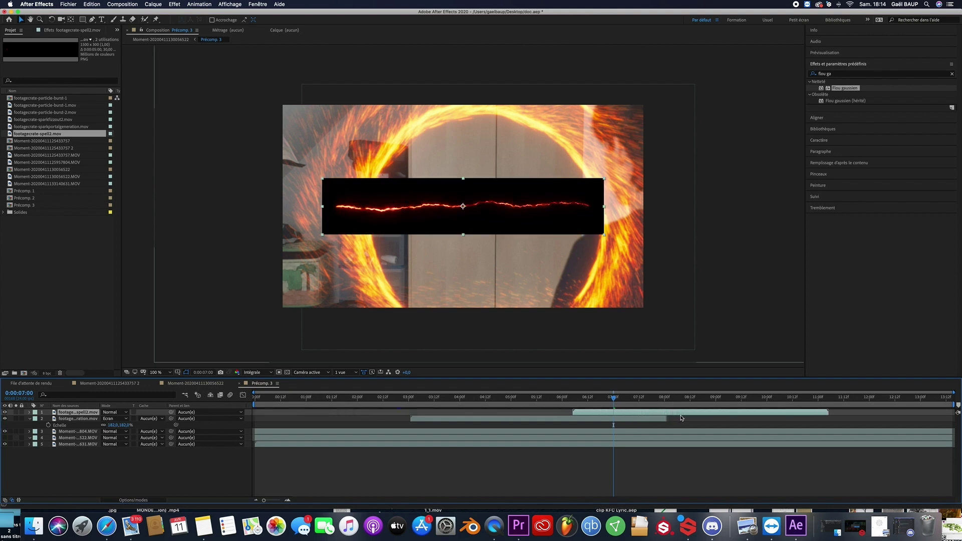
right_click(680, 416)
left_click(672, 415)
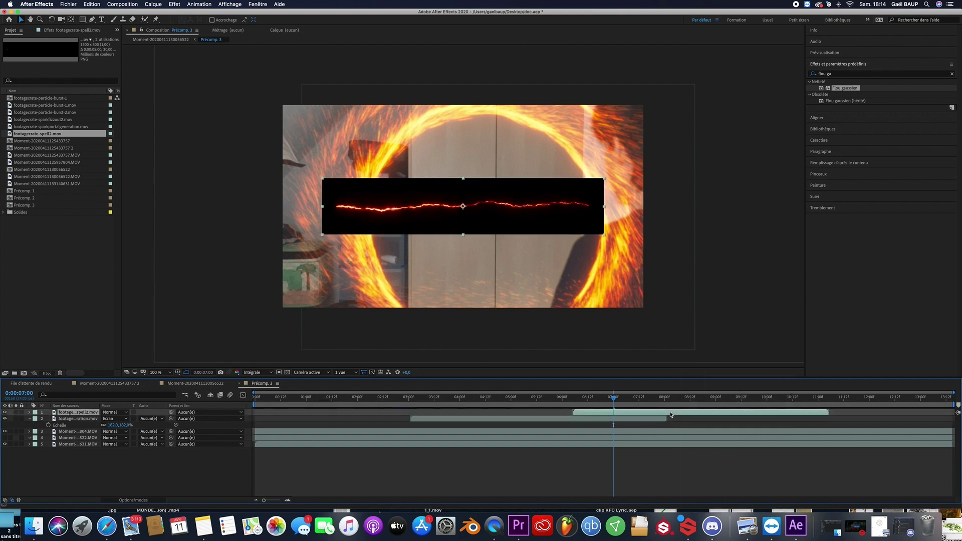
key("Delete")
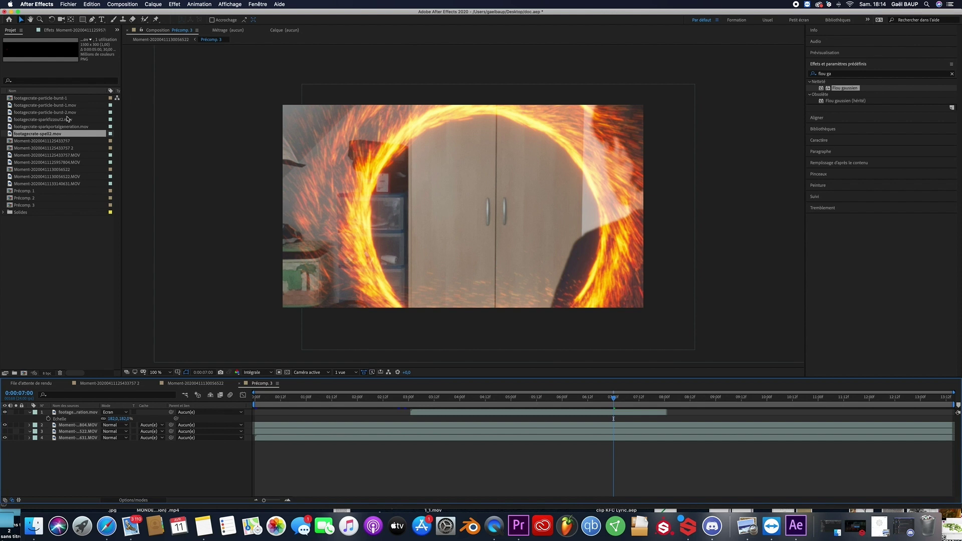
Add footagecrate-sparkfizzout2.mov as the top layer, starting at 0:00:08:01 where the spark portal clip ends.
left_click_drag(60, 117, 101, 412)
left_click_drag(268, 412, 680, 416)
left_click(667, 398)
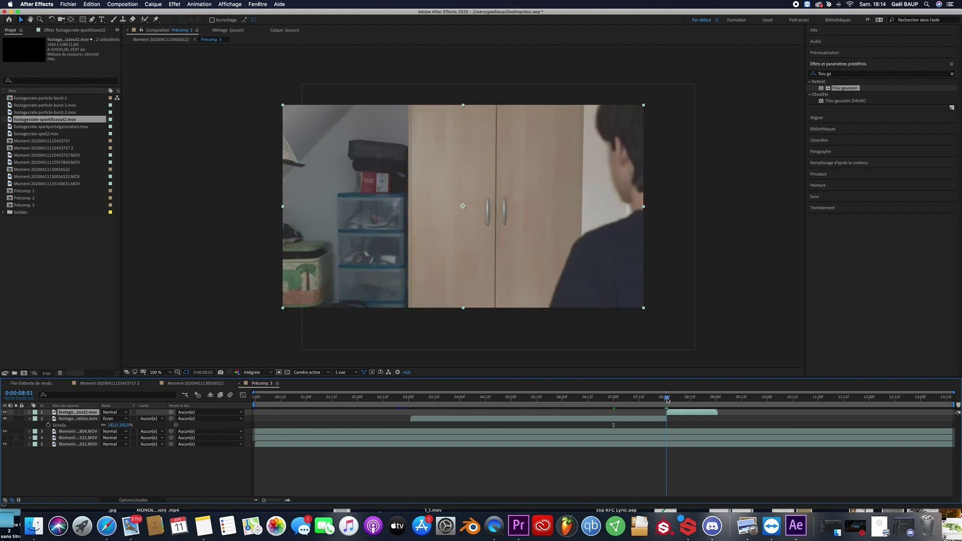
left_click_drag(667, 399, 668, 399)
left_click(667, 418)
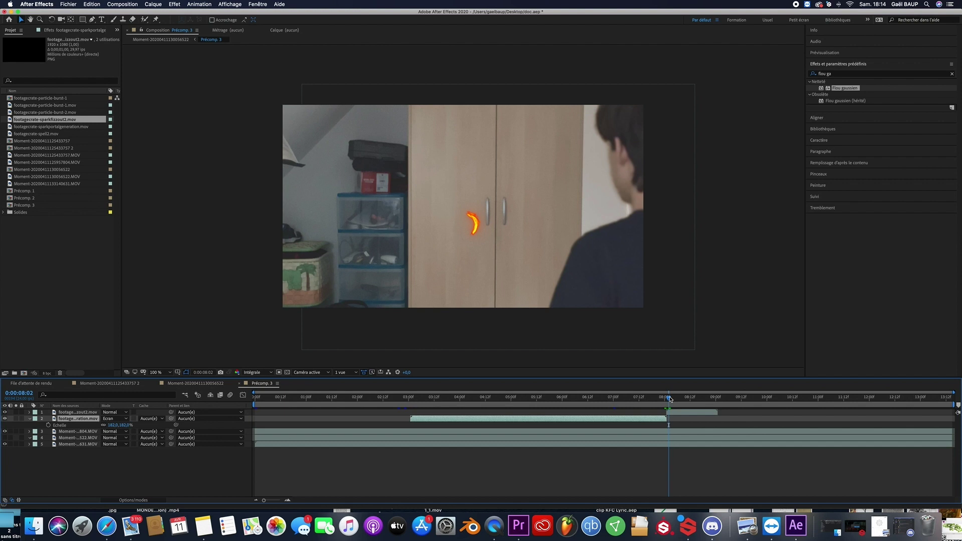
left_click_drag(671, 399, 678, 399)
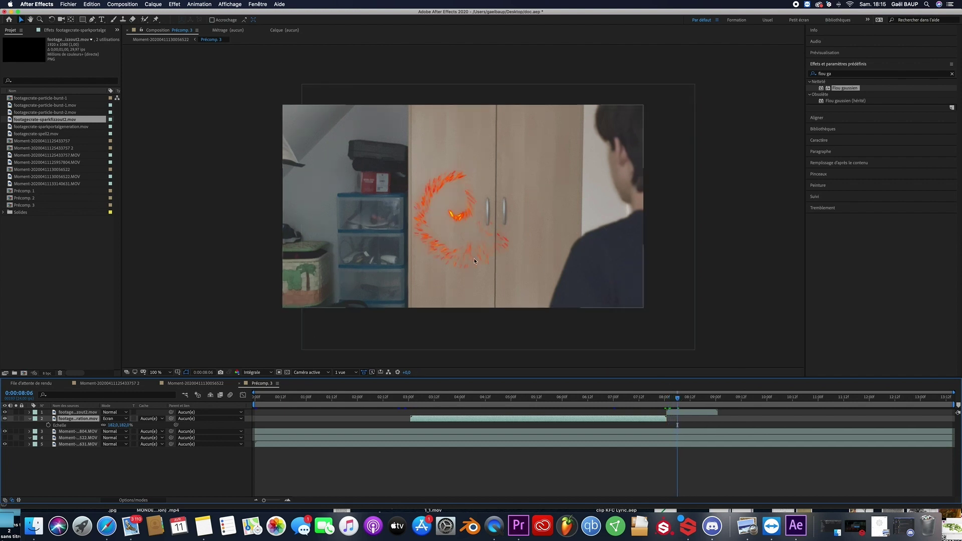
Set the spark fizz-out layer's blending mode to Ecran and shift the effect slightly to the right over the wardrobe.
left_click(686, 412)
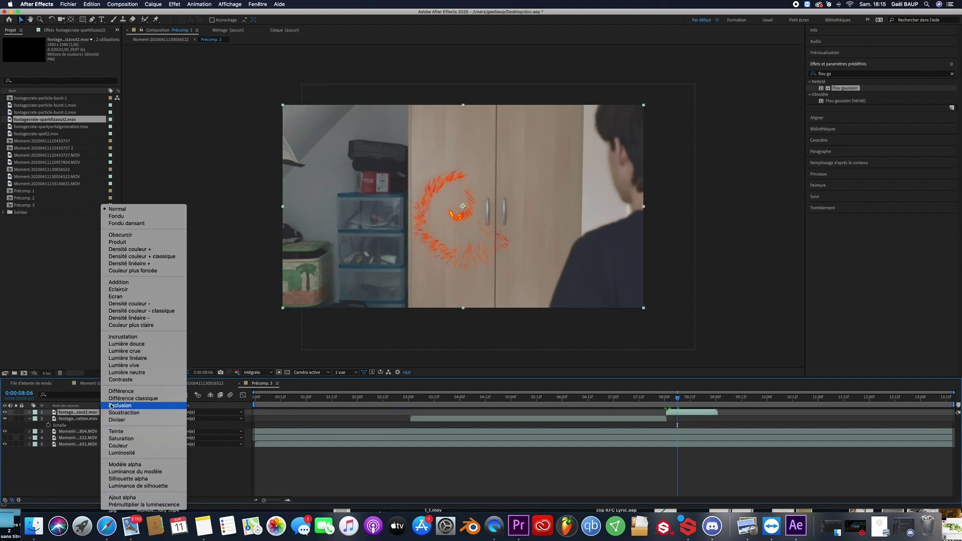
left_click(115, 413)
left_click(116, 296)
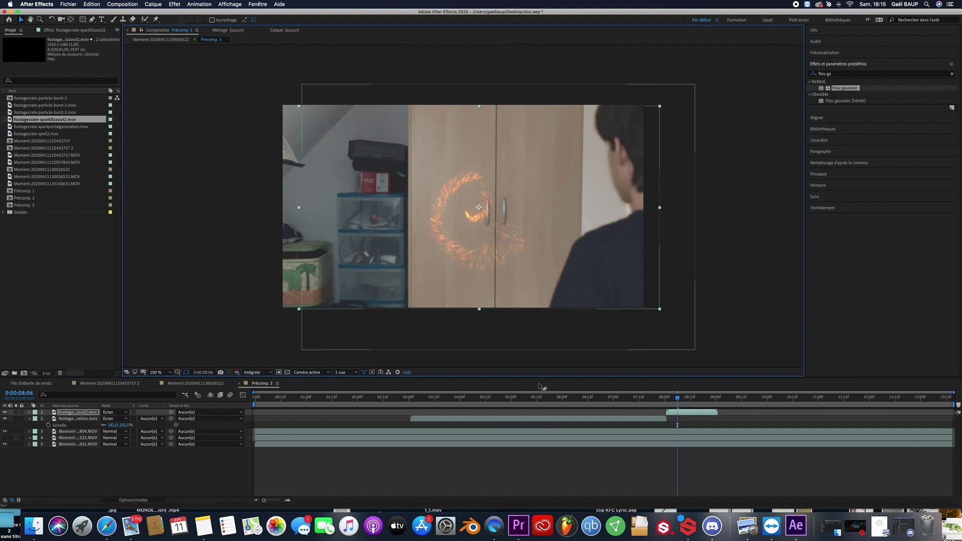
Add Position and Echelle keyframes to the spark portal layer at 0:00:07:22.
left_click_drag(677, 401, 660, 401)
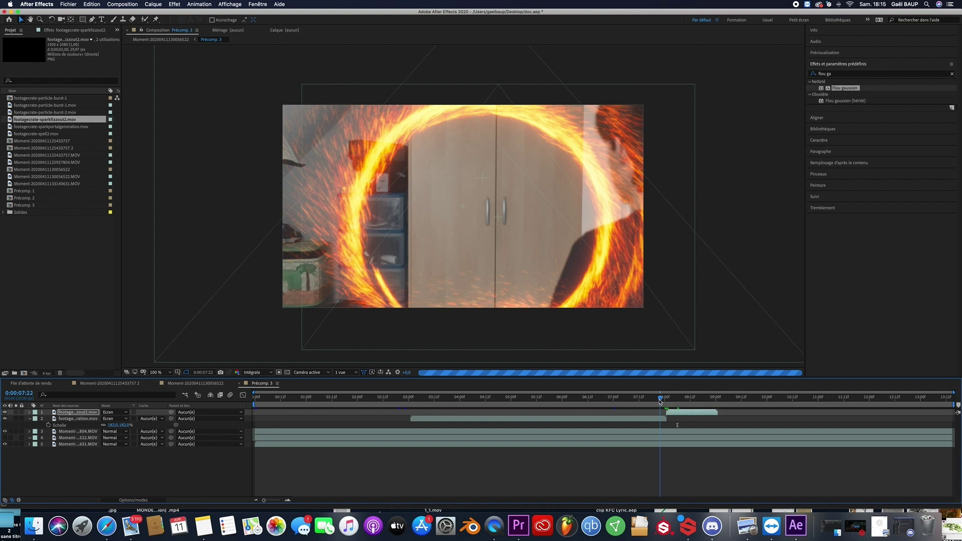
left_click(660, 423)
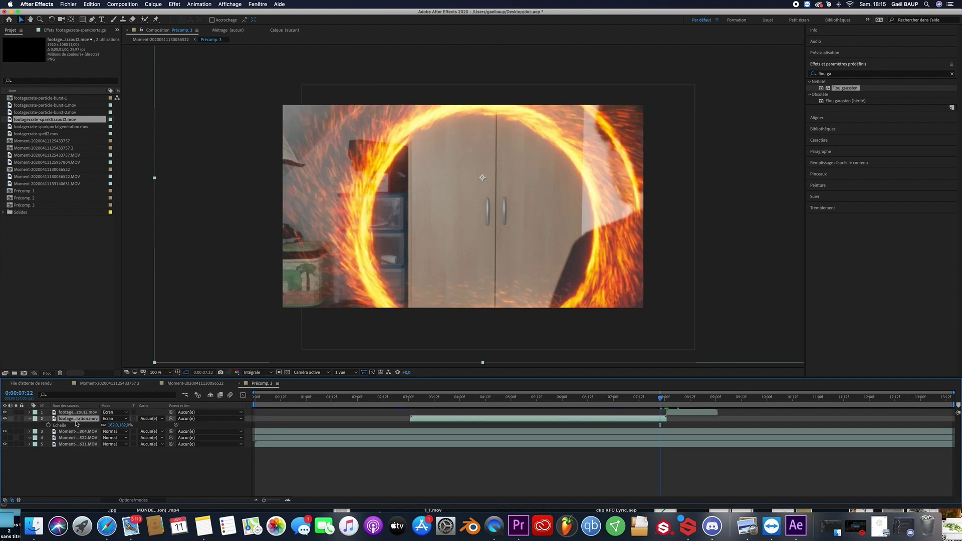
key("alt+shift+p")
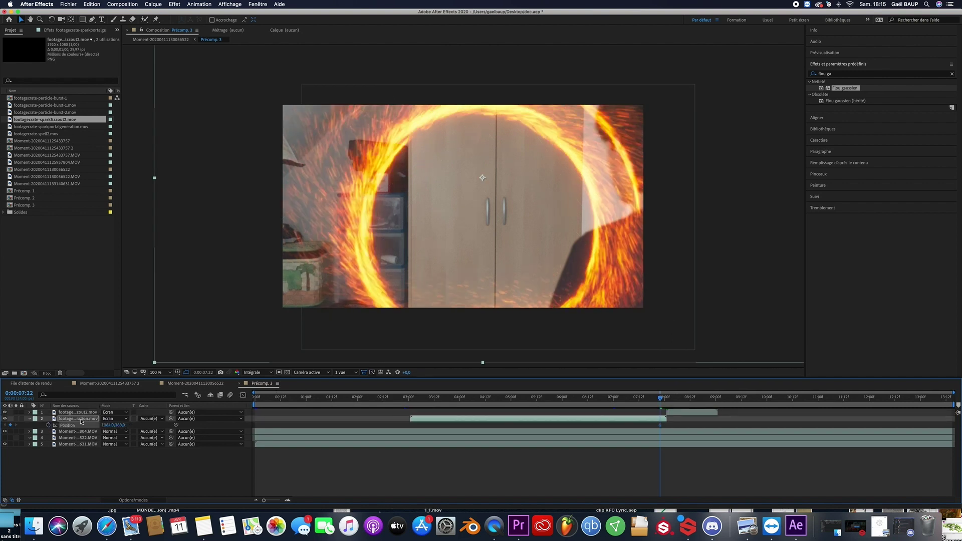
key("alt+shift+s")
At 0:00:08:01, scale the spark portal down sharply and move it onto the point where the fizz-out effect begins.
left_click_drag(664, 400, 667, 400)
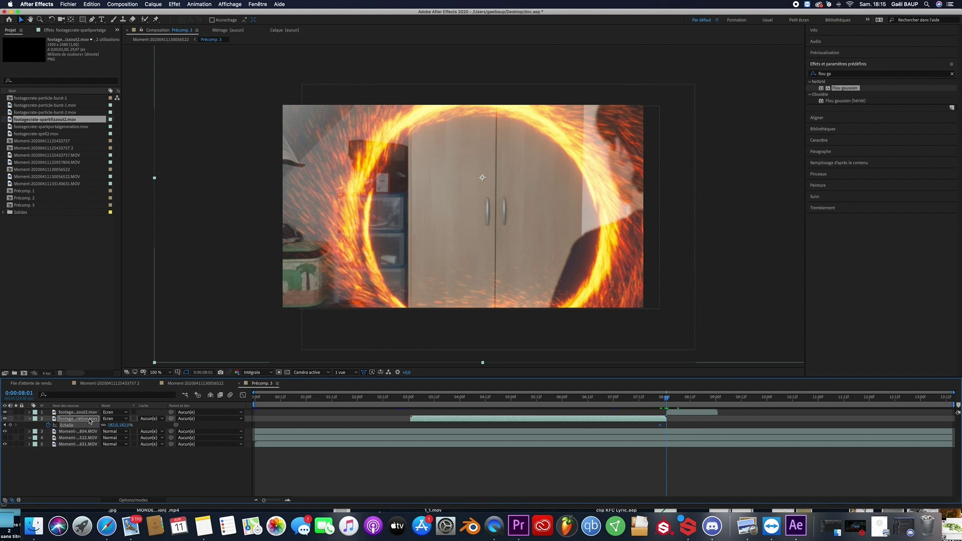
left_click_drag(116, 425, 90, 425)
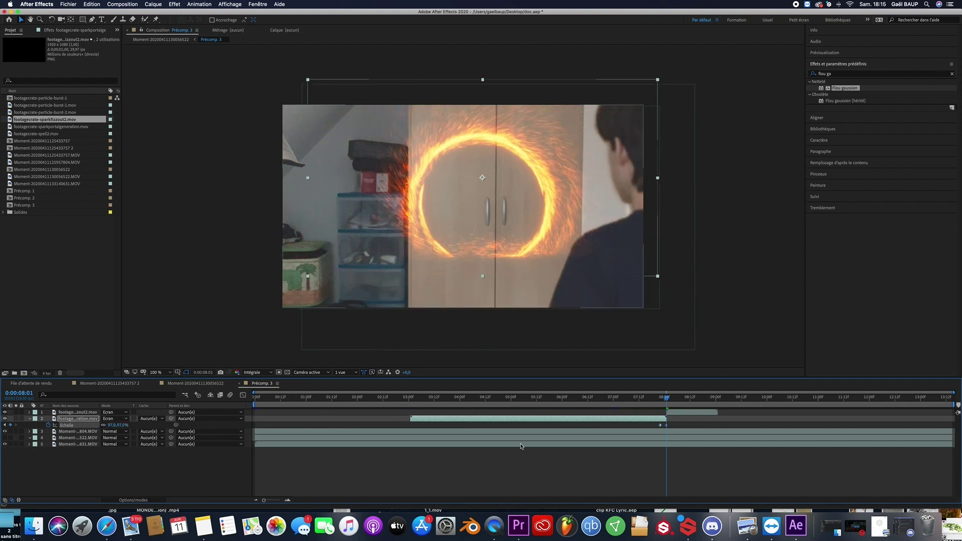
left_click_drag(667, 400, 667, 400)
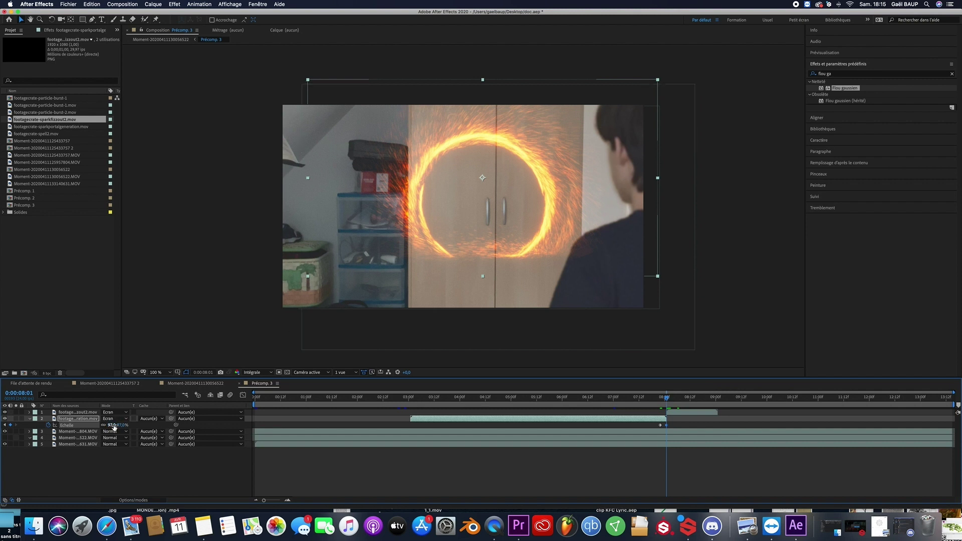
left_click_drag(113, 425, 97, 425)
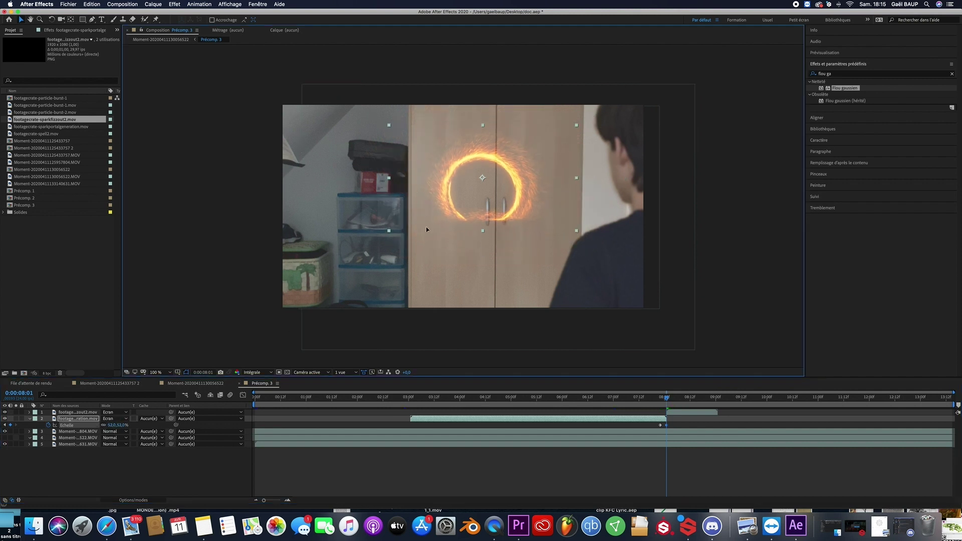
left_click_drag(409, 217, 412, 239)
left_click_drag(113, 425, 108, 426)
left_click_drag(472, 199, 471, 197)
Move both spark layers directly beneath the keyed man layer so the effects play behind him.
left_click_drag(663, 398, 427, 394)
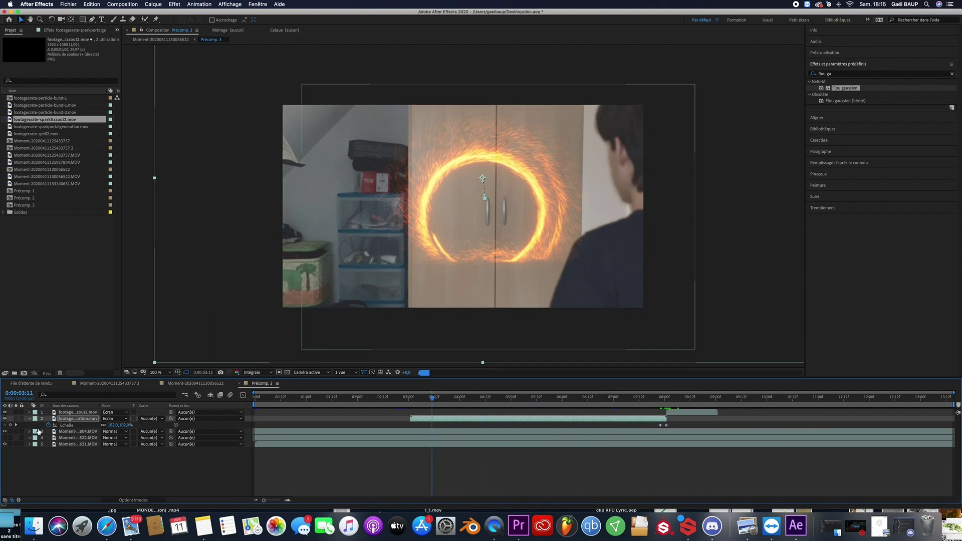
left_click(84, 412, "shift")
left_click_drag(76, 422, 75, 436)
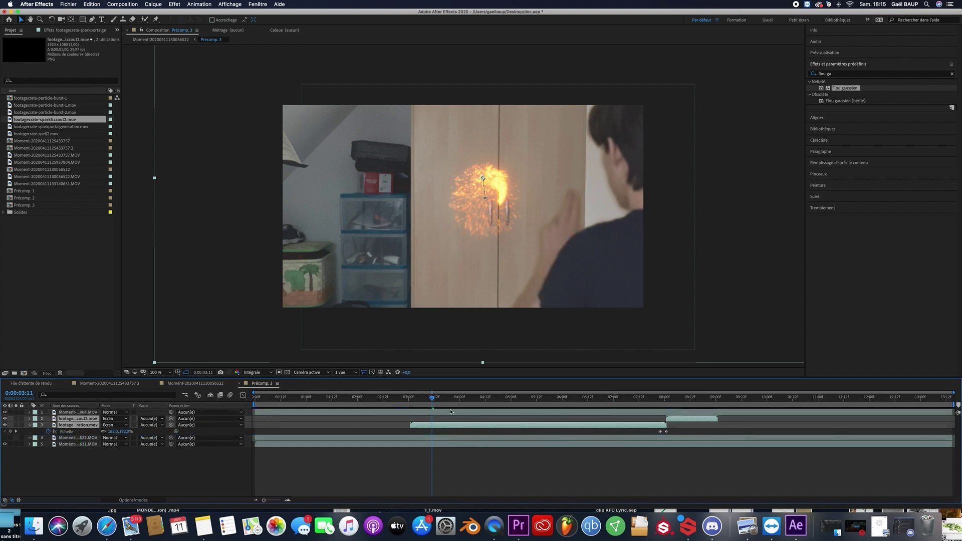
left_click(533, 401)
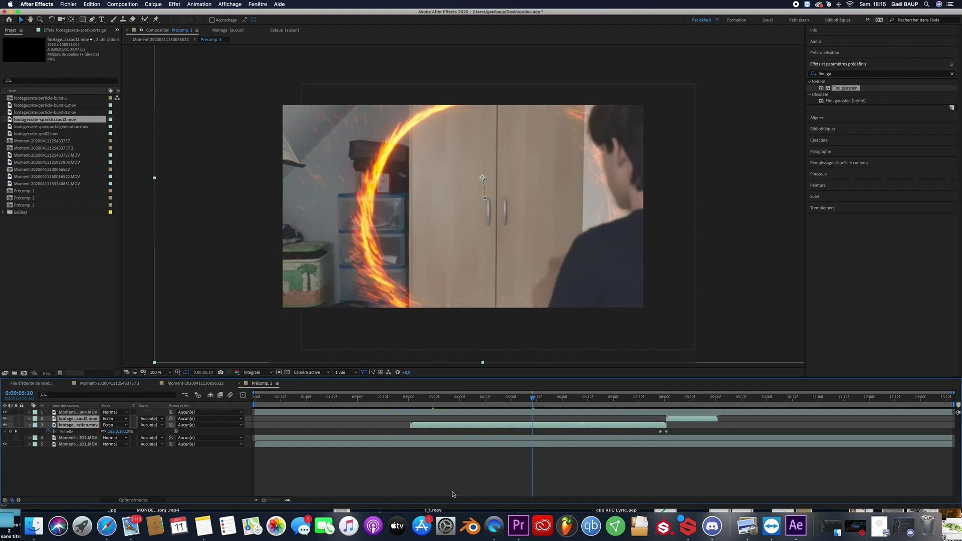
Make the seated-man footage layer visible and shift it to the right to centre him inside the portal at 0:00:06:00.
left_click(5, 438)
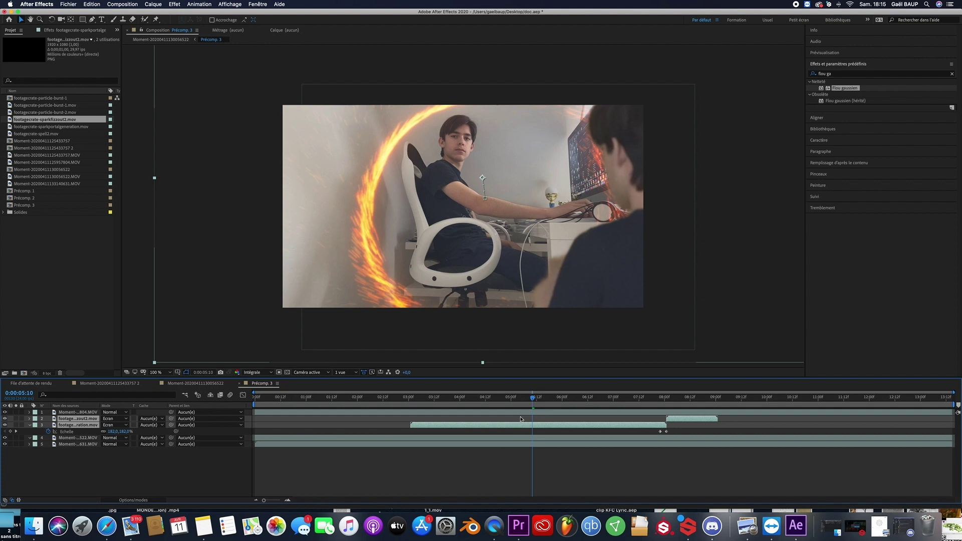
left_click_drag(535, 399, 562, 402)
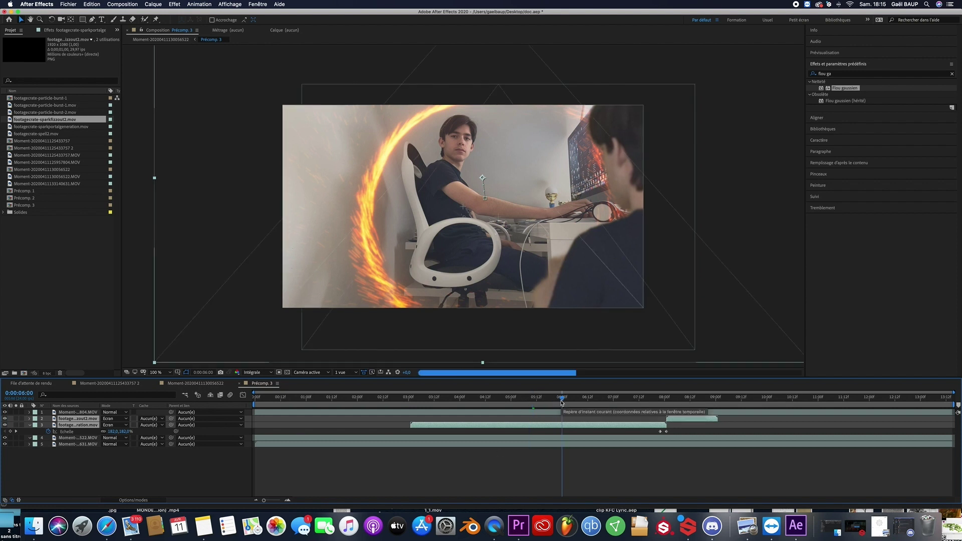
left_click(505, 440)
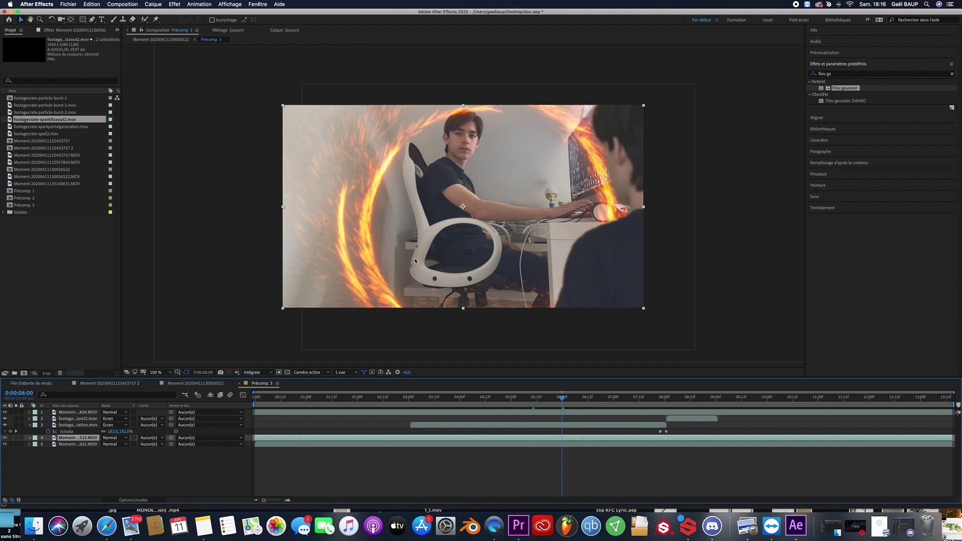
left_click_drag(416, 252, 436, 246)
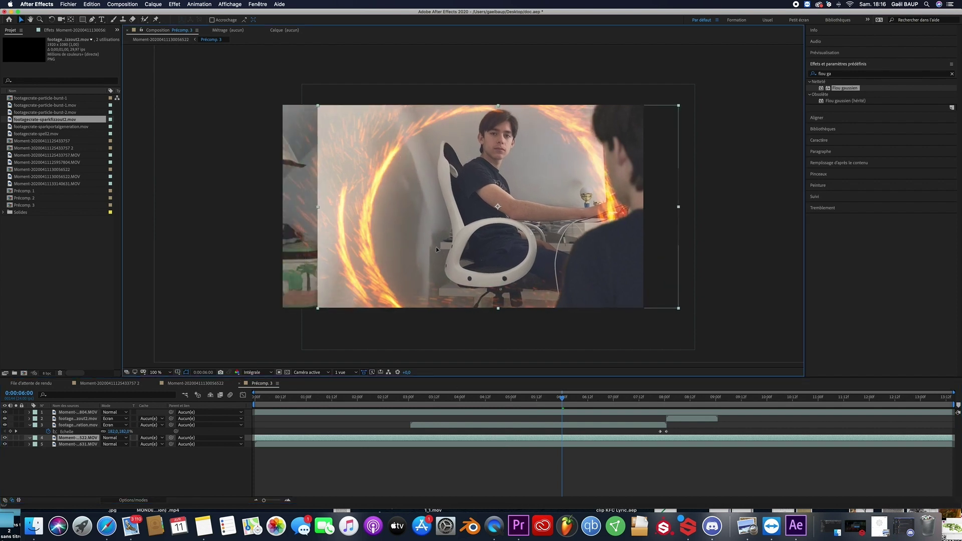
Draw a closed four-point curved Pen mask on the seated-man layer, following the spark ring and extending below the frame.
left_click(94, 20)
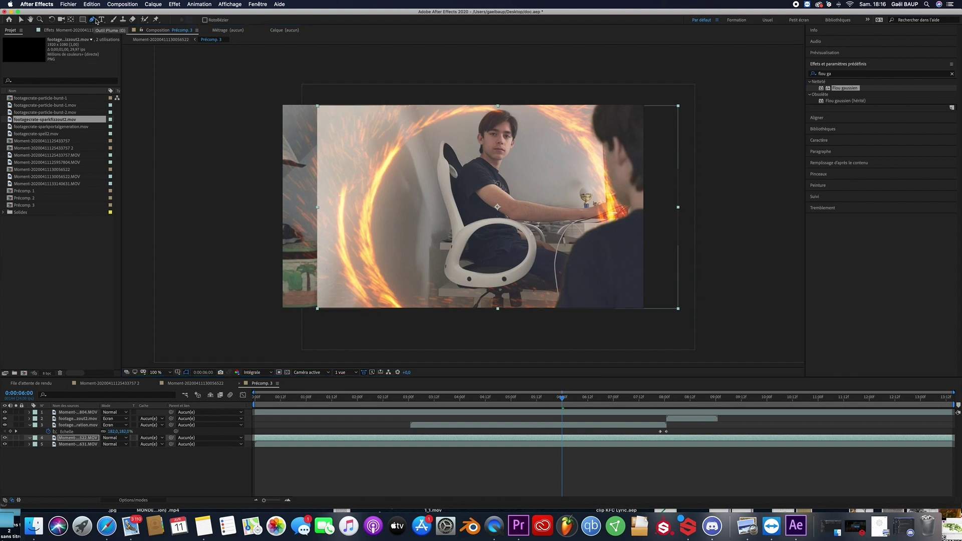
left_click(512, 100)
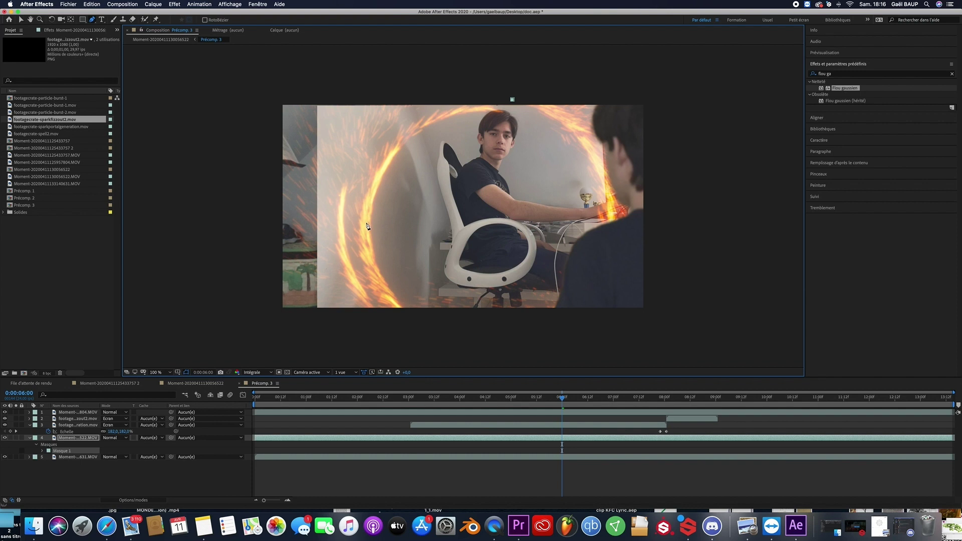
left_click_drag(368, 226, 357, 337)
left_click_drag(510, 355, 530, 357)
left_click_drag(616, 234, 615, 143)
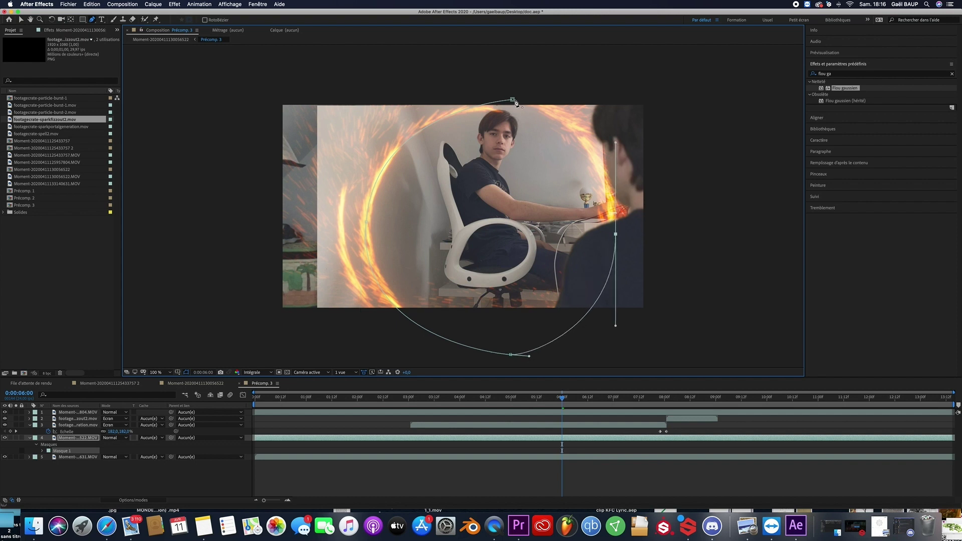
left_click_drag(512, 99, 470, 99)
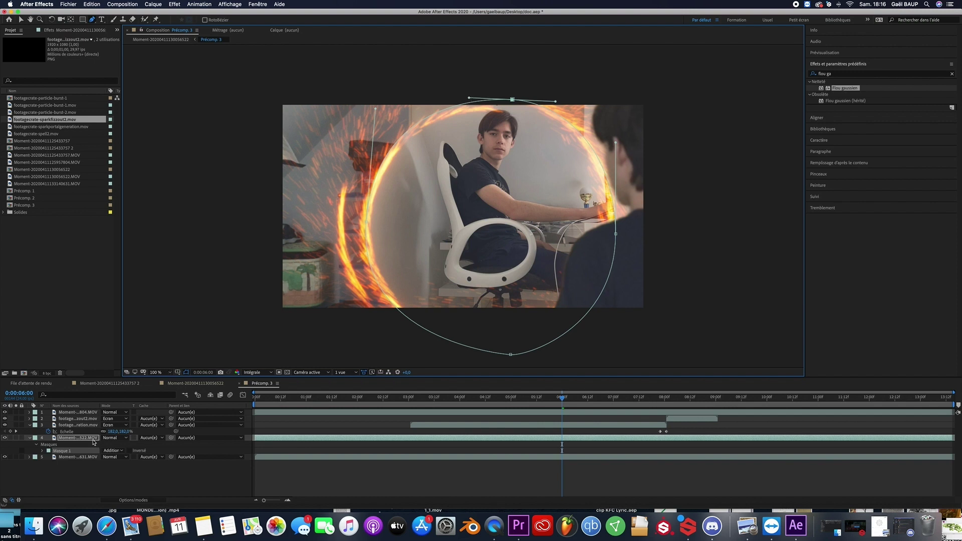
Set the feather of the seated-man layer's mask to 77 pixels.
left_click(93, 439)
key("m")
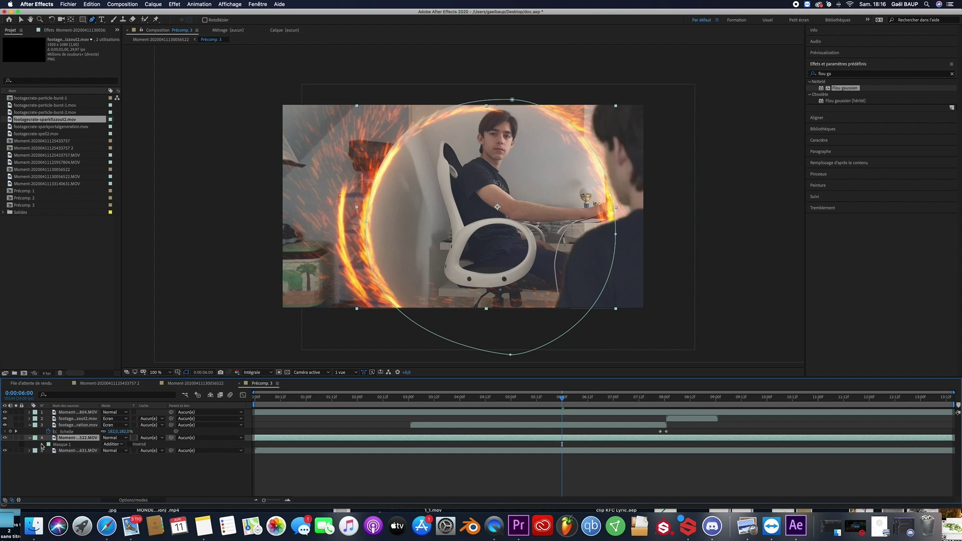
left_click(42, 445)
left_click_drag(110, 457, 129, 453)
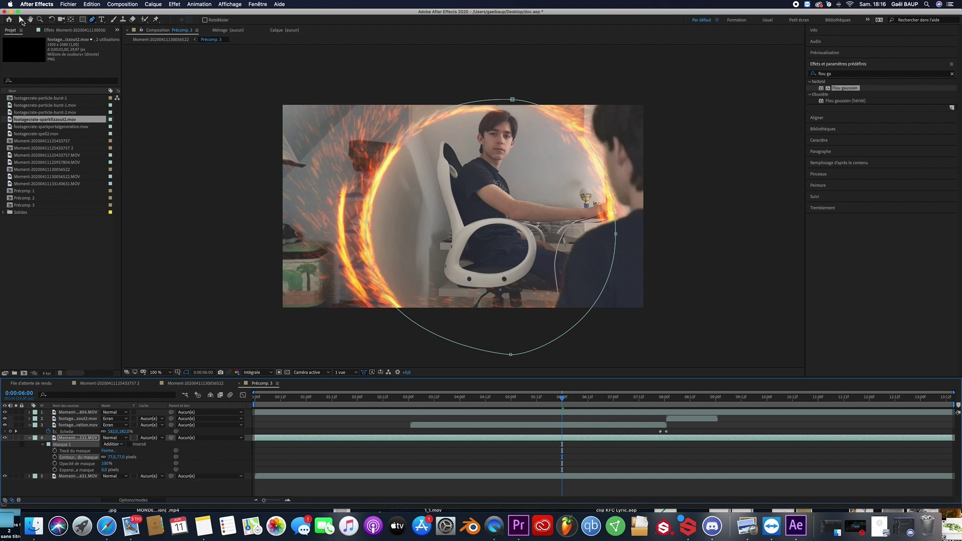
Enable mask path keyframing on the seated-man layer at 0:00:06:00 and add a second keyframe with the same shape at 0:00:05:07.
left_click(22, 21)
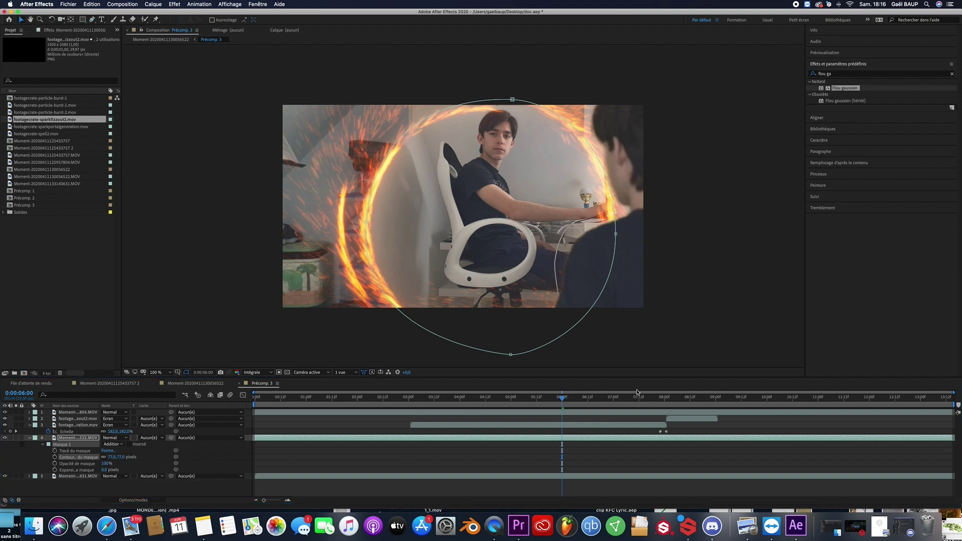
left_click(54, 451)
left_click_drag(561, 397, 491, 398)
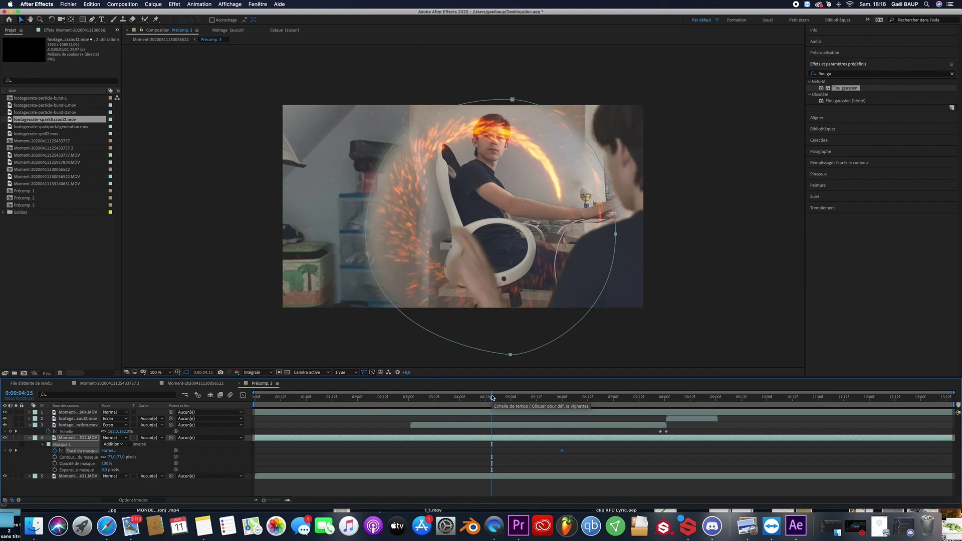
left_click(503, 397)
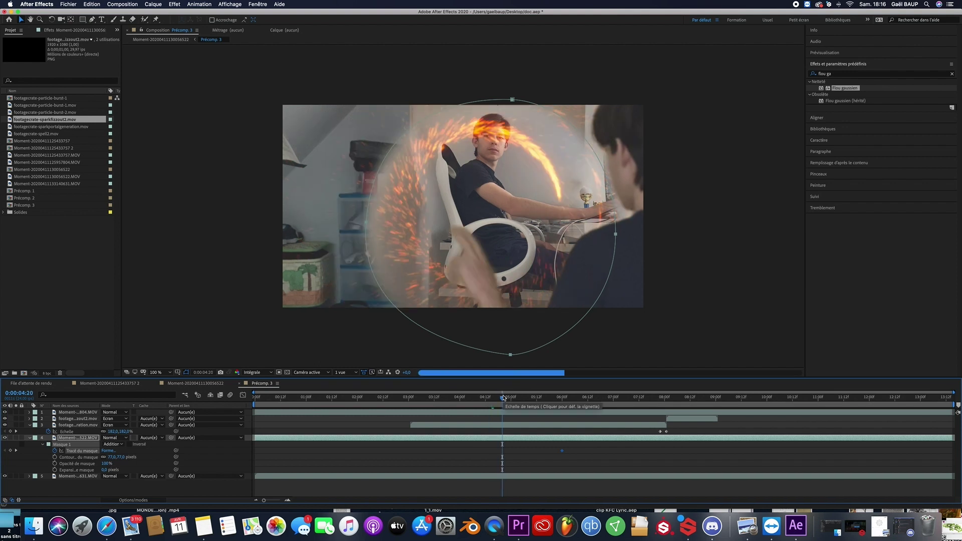
left_click(511, 398)
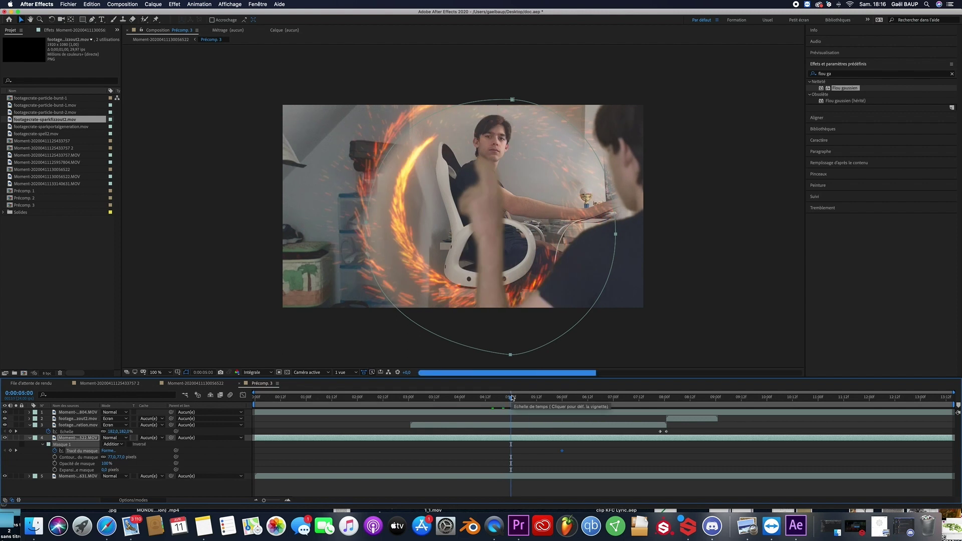
left_click(517, 398)
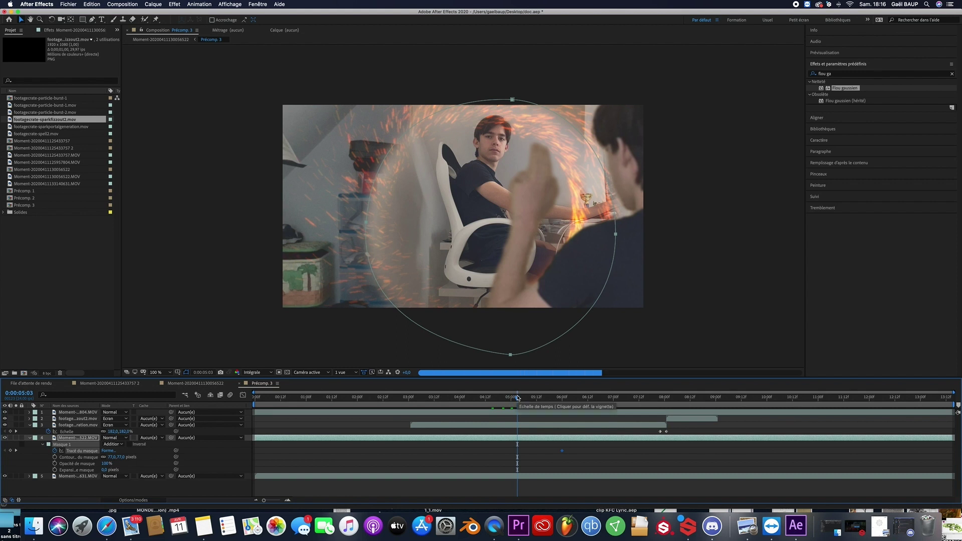
left_click(525, 398)
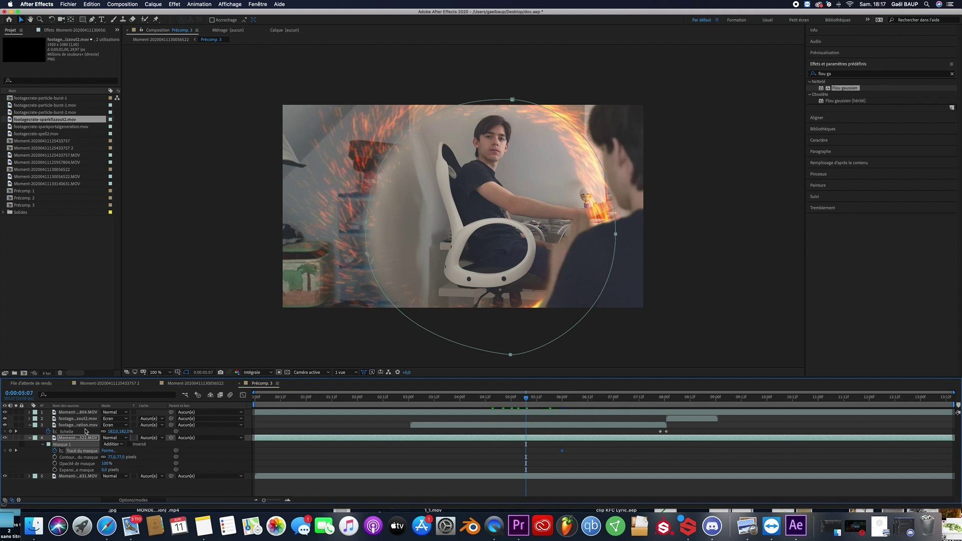
left_click(10, 450)
At 0:00:04:14, shrink the seated-man mask to the smaller spark ring and adjust its curve handles into a rounded outline.
left_click_drag(526, 397, 490, 397)
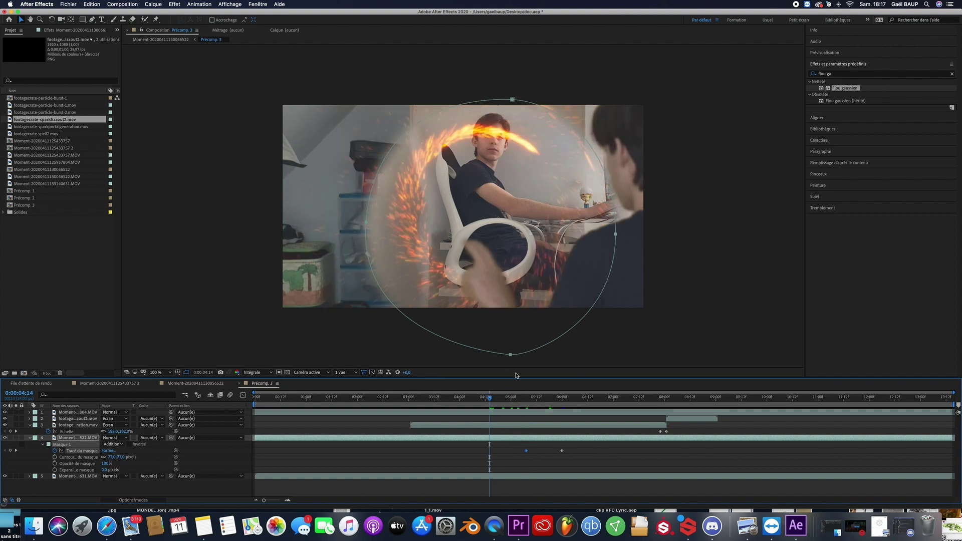
left_click(510, 355)
left_click_drag(510, 356, 493, 280)
left_click_drag(365, 221, 417, 213)
left_click_drag(513, 100, 486, 134)
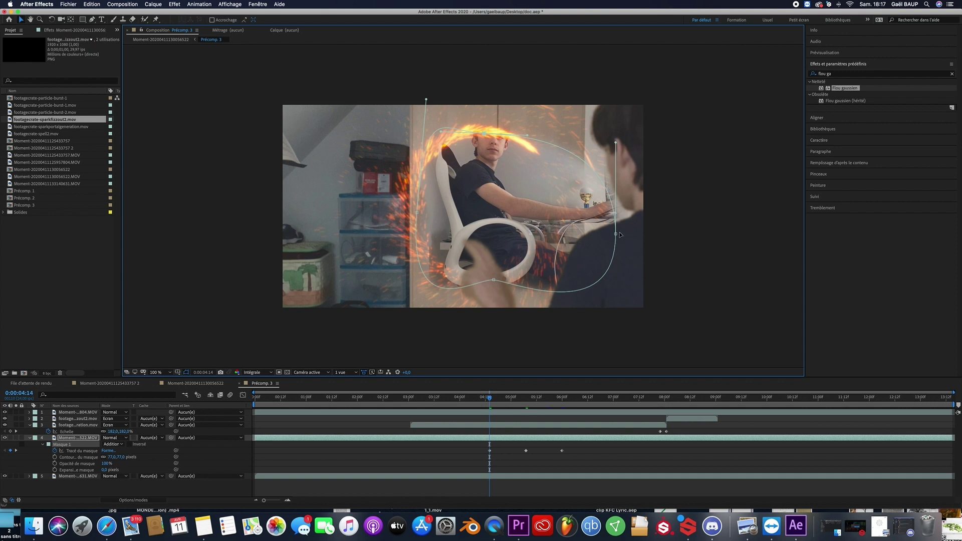
left_click_drag(615, 233, 549, 211)
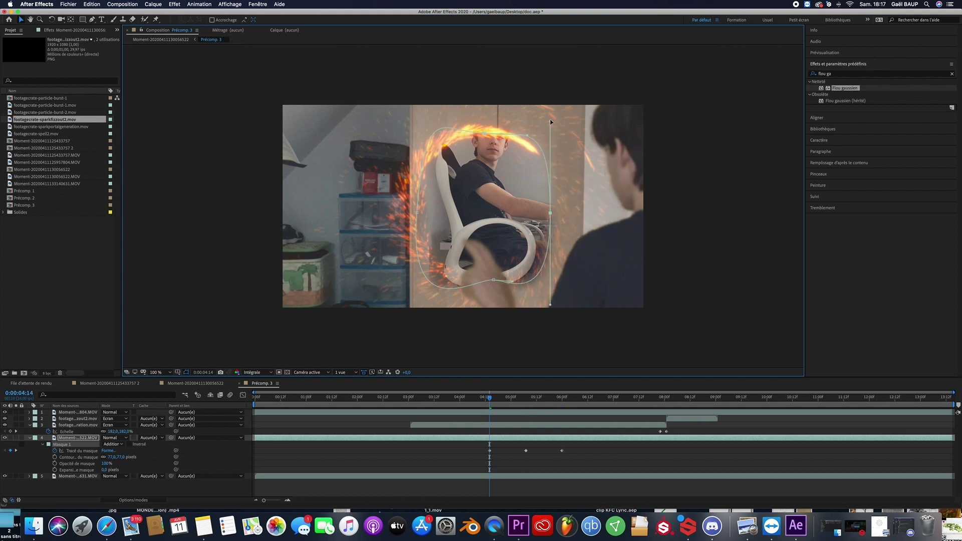
left_click_drag(550, 121, 548, 155)
left_click_drag(551, 305, 551, 266)
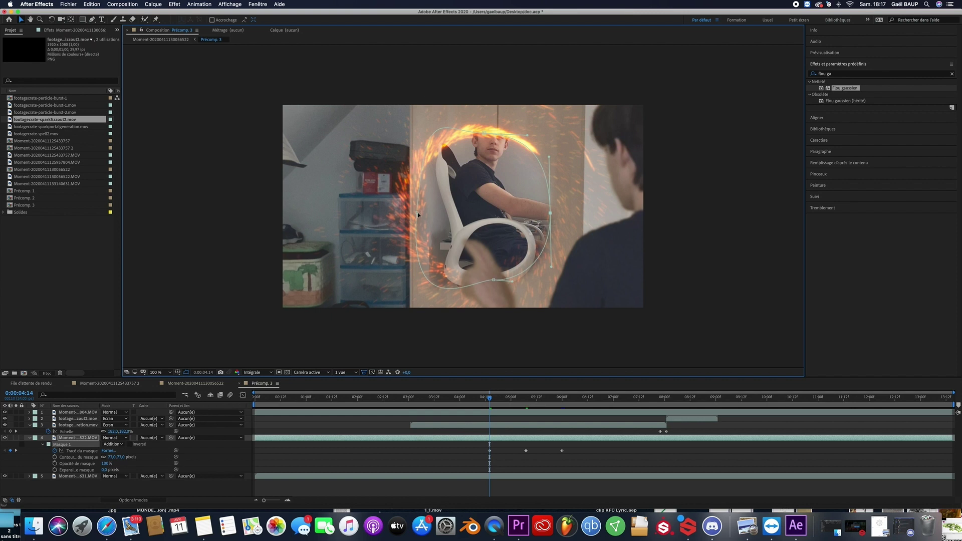
left_click_drag(418, 212, 413, 264)
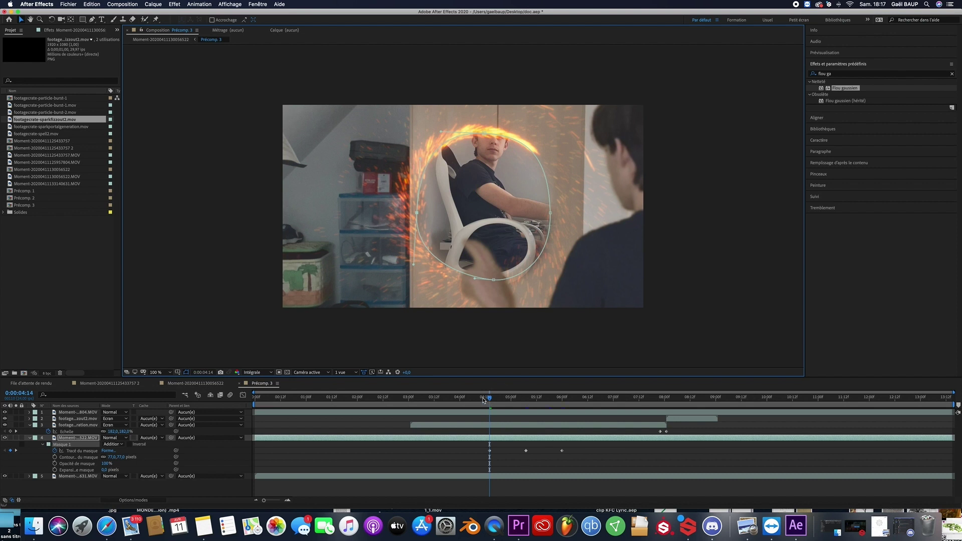
At 0:00:03:20, pull the mask's four points inward around the centre of the sparks and shorten the curve handles.
left_click_drag(484, 399, 451, 399)
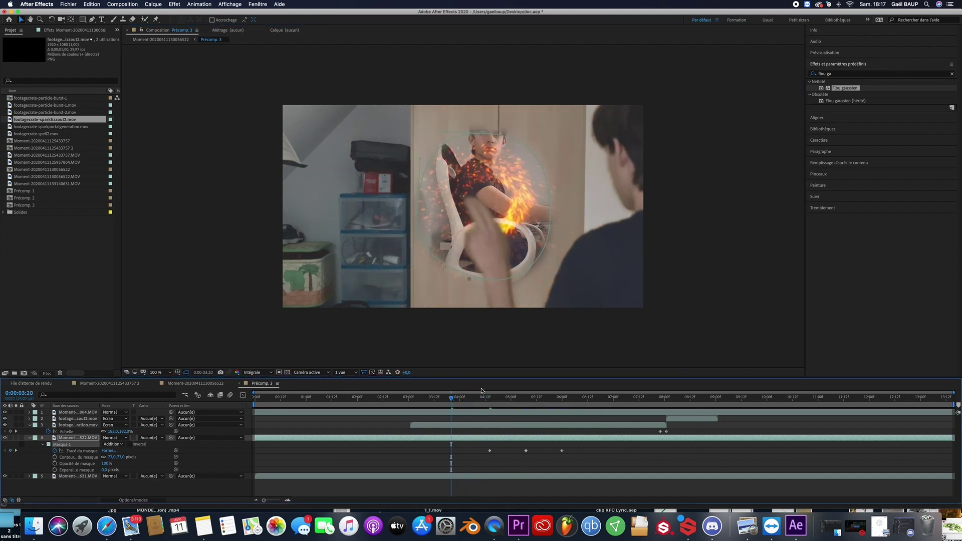
left_click_drag(490, 134, 490, 175)
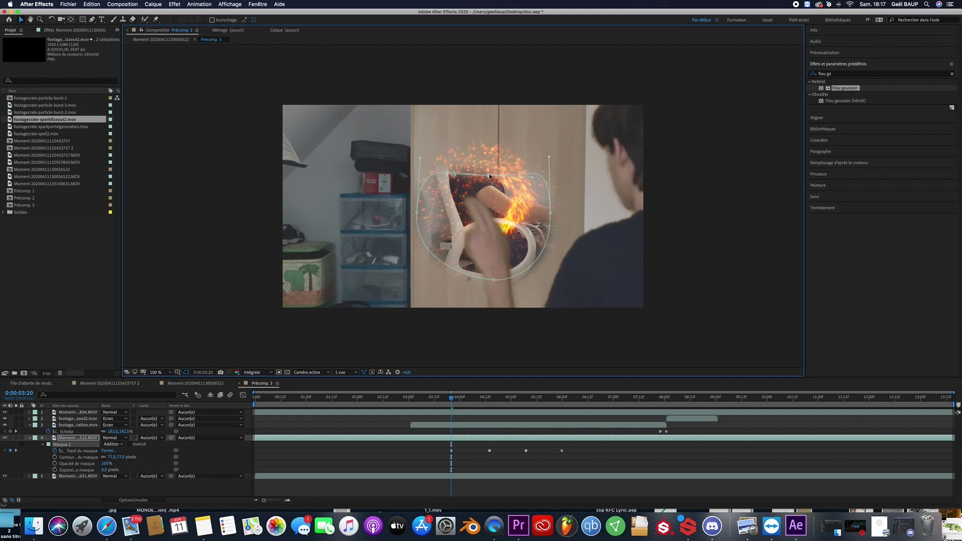
left_click_drag(494, 278, 488, 220)
left_click_drag(551, 215, 511, 199)
left_click_drag(416, 212, 488, 178)
left_click(513, 206)
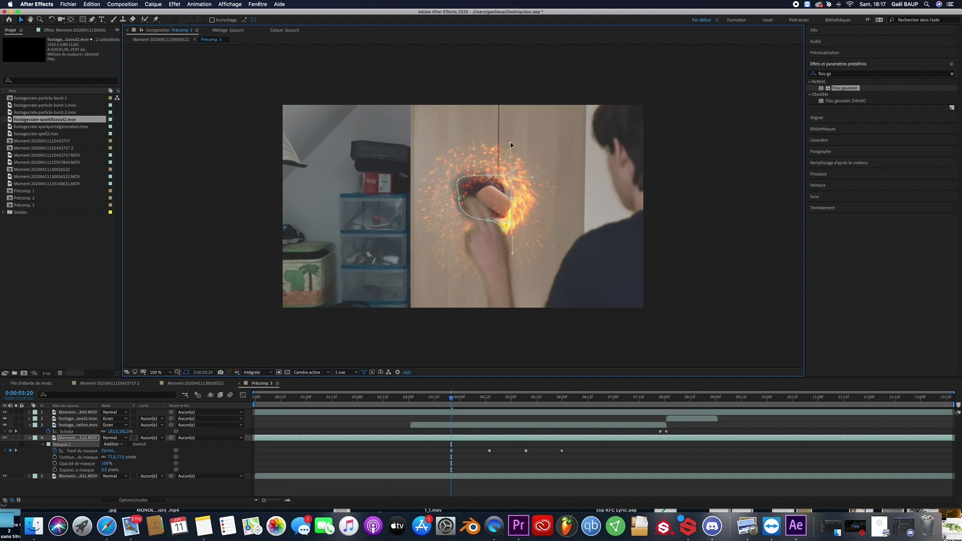
left_click_drag(511, 145, 513, 176)
left_click_drag(514, 245, 515, 211)
Reduce the mask to a tiny shape inside the sparks at 0:00:03:13 and trim the seated-man layer's start to 0:00:03:10.
left_click_drag(454, 404, 437, 399)
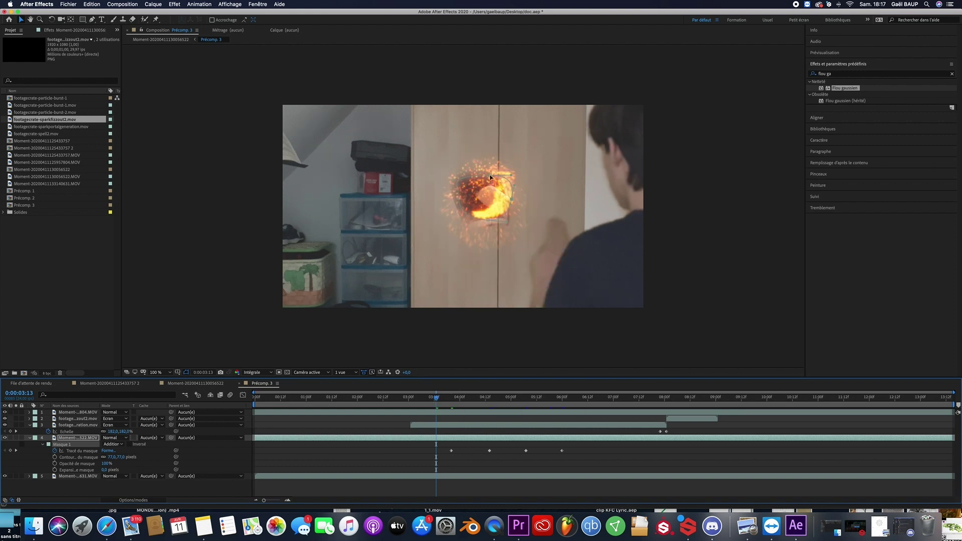
left_click_drag(491, 176, 495, 199)
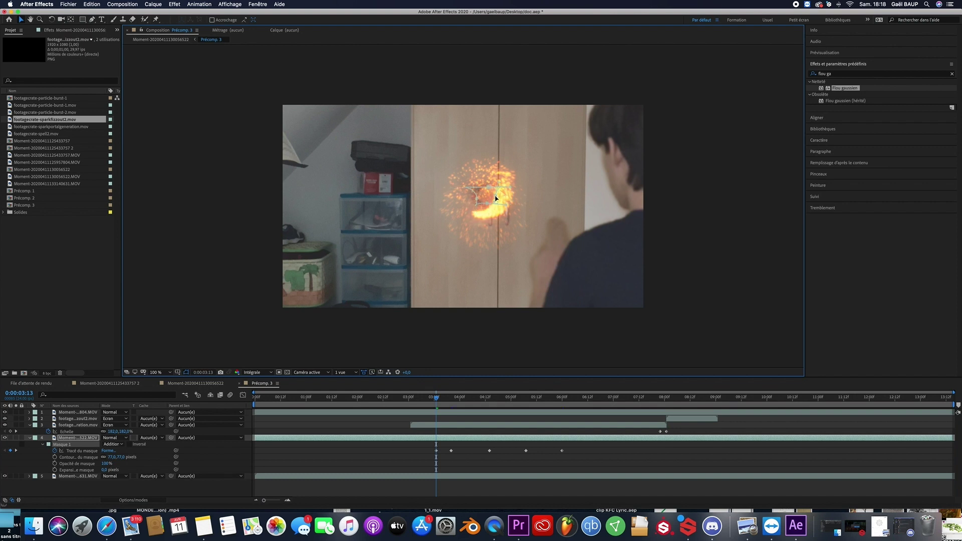
left_click(434, 401)
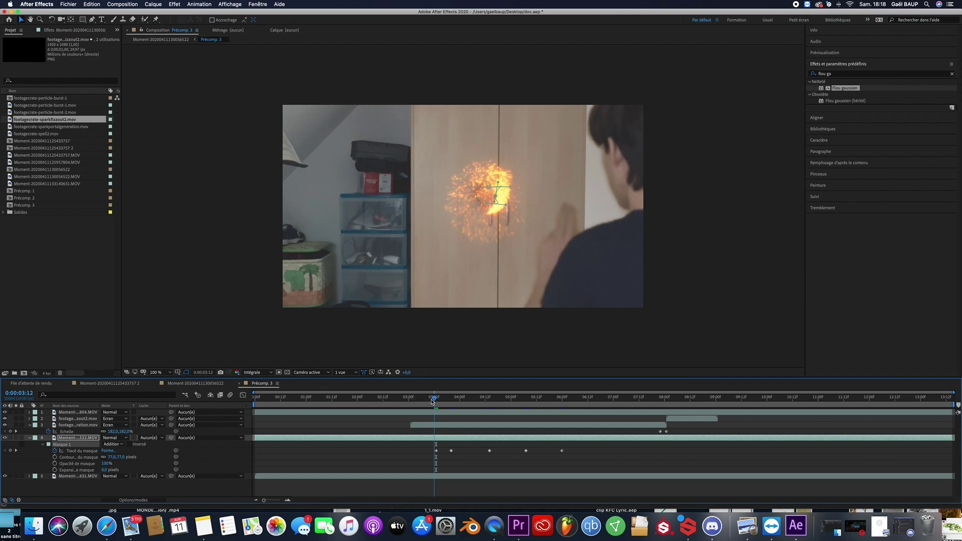
left_click(429, 401)
left_click(428, 401)
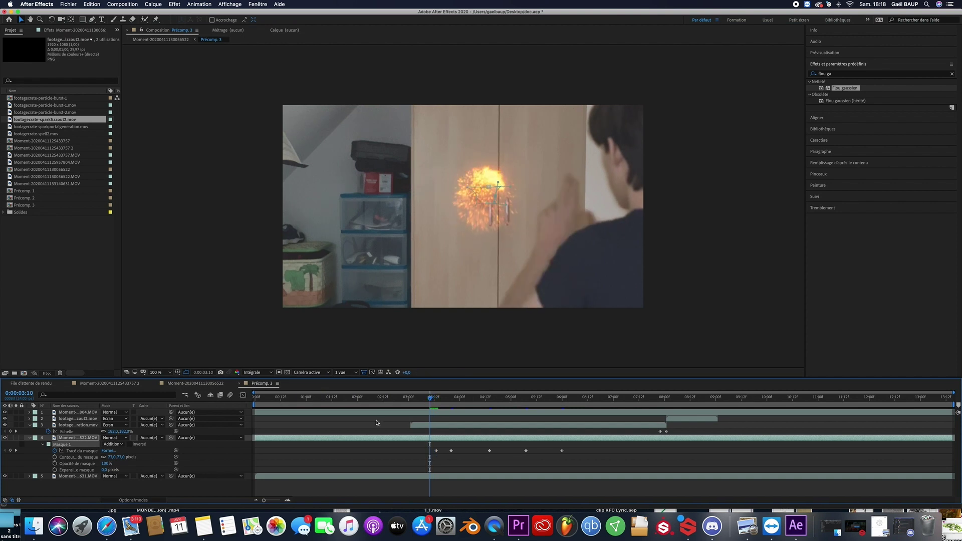
left_click_drag(255, 438, 427, 438)
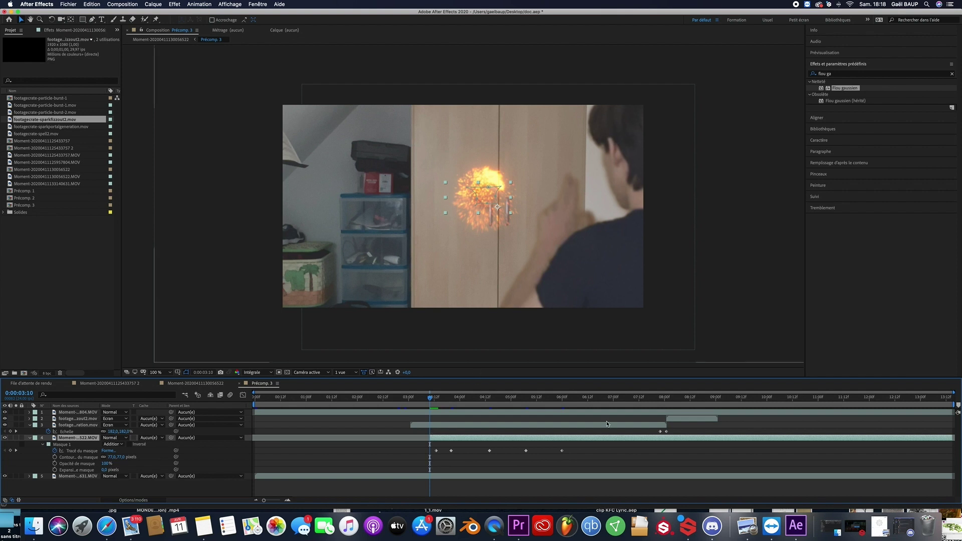
Add a mask path keyframe holding the full portal shape at 0:00:07:22.
left_click(630, 400)
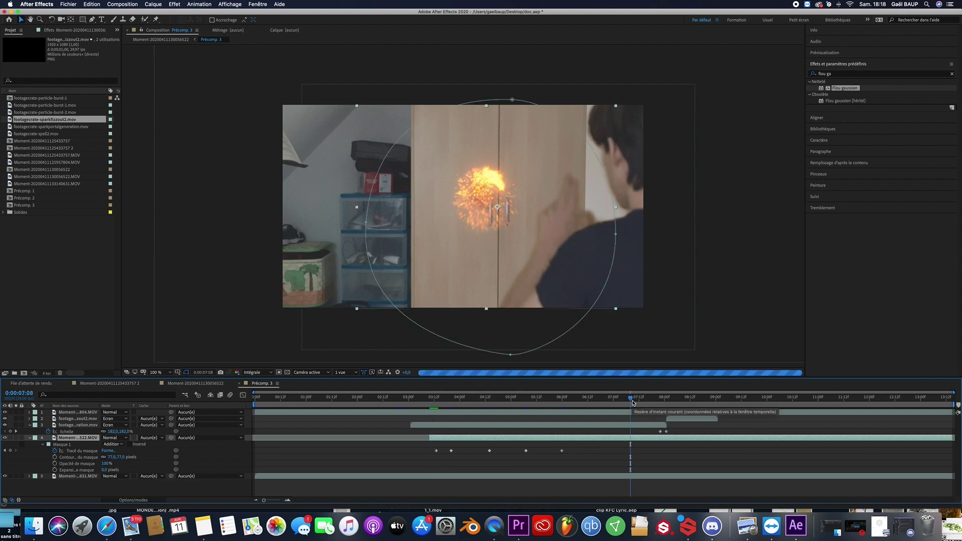
left_click_drag(631, 399, 661, 399)
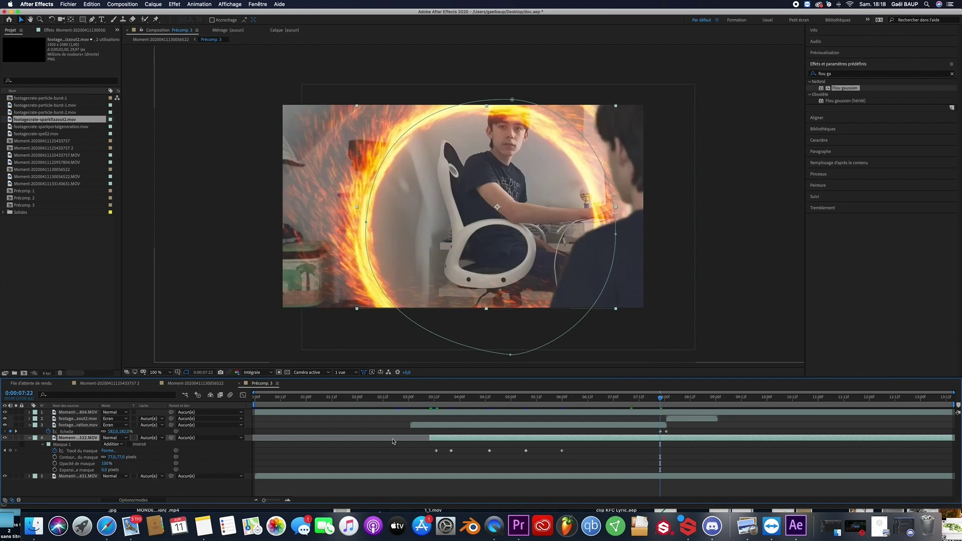
left_click(12, 451)
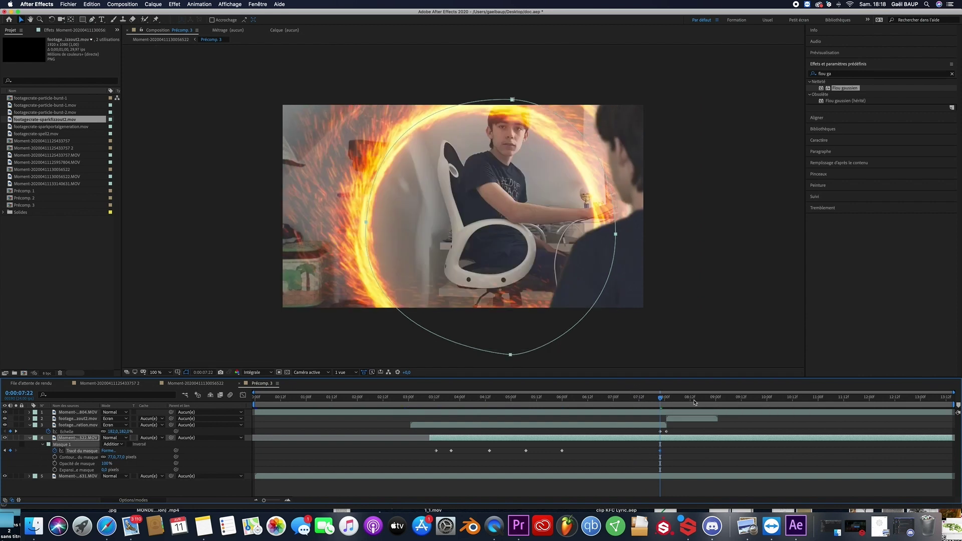
At 0:00:08:01, shrink the mask to the small closing spark ring and shorten its curve handles to fit the ring.
left_click_drag(660, 399, 666, 399)
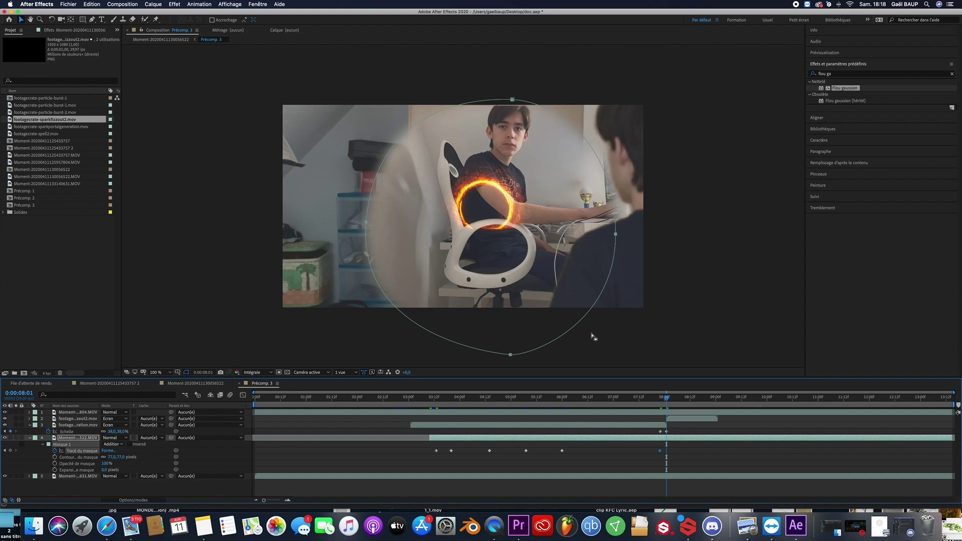
left_click_drag(513, 355, 486, 228)
left_click(503, 326)
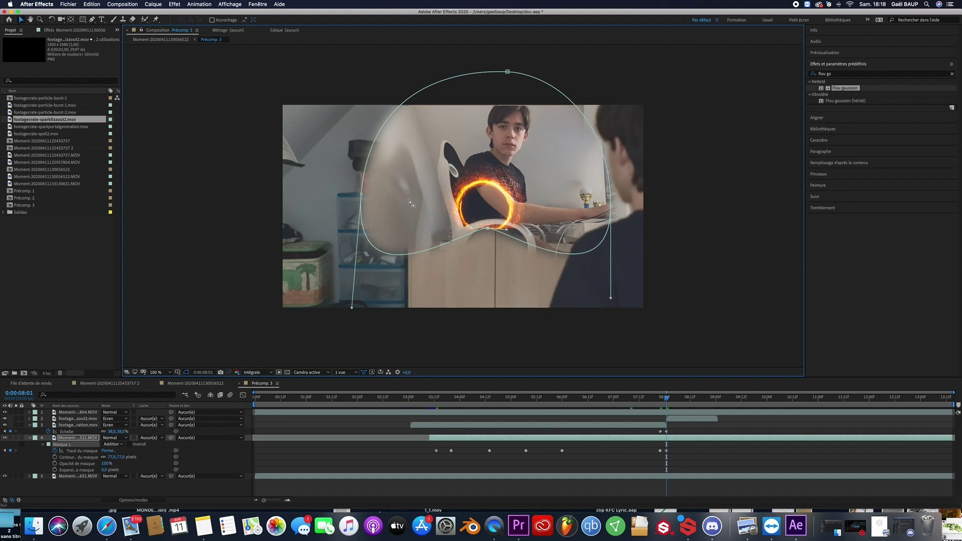
left_click_drag(363, 193, 460, 204)
left_click_drag(508, 72, 483, 182)
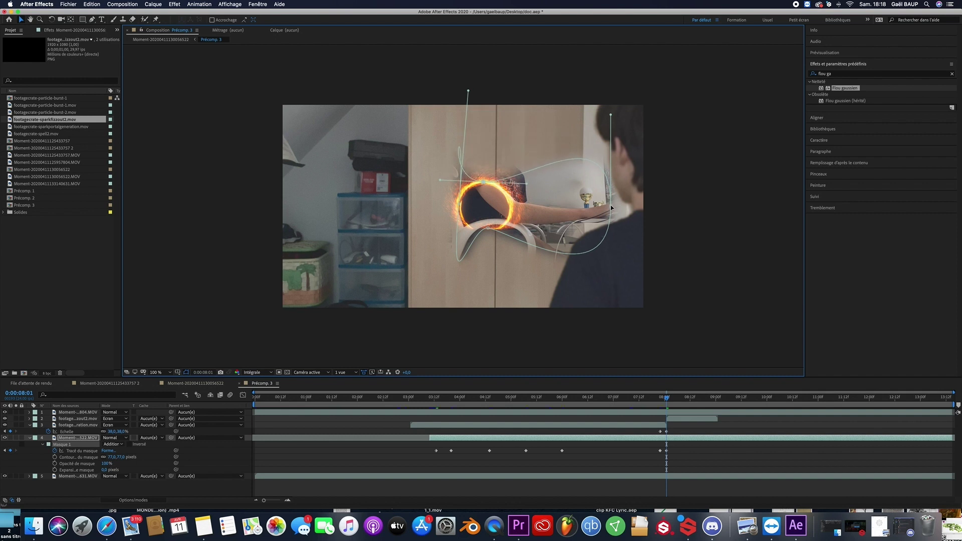
left_click_drag(611, 207, 512, 205)
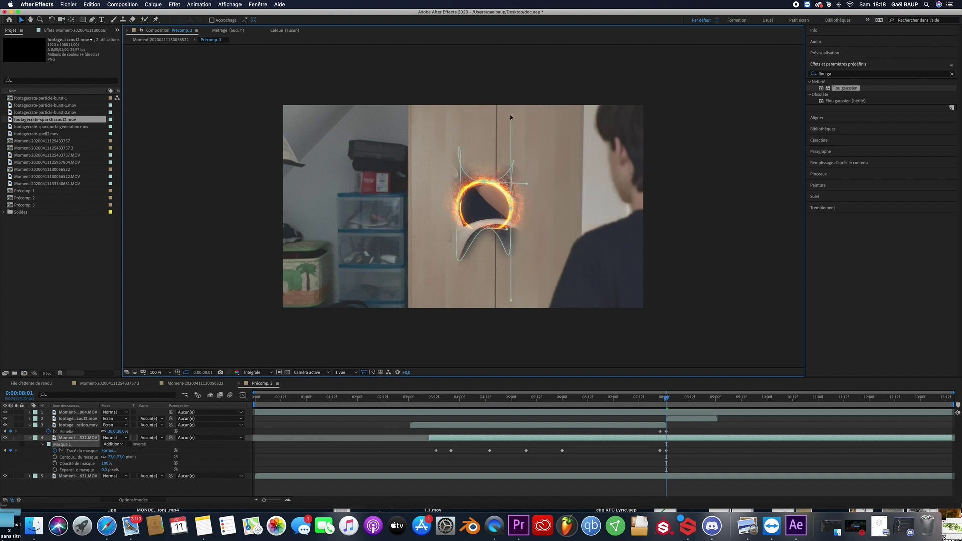
left_click_drag(510, 124, 512, 200)
mouse_move(511, 202)
left_mouse_down()
mouse_move(515, 277)
mouse_move(510, 220)
left_mouse_up()
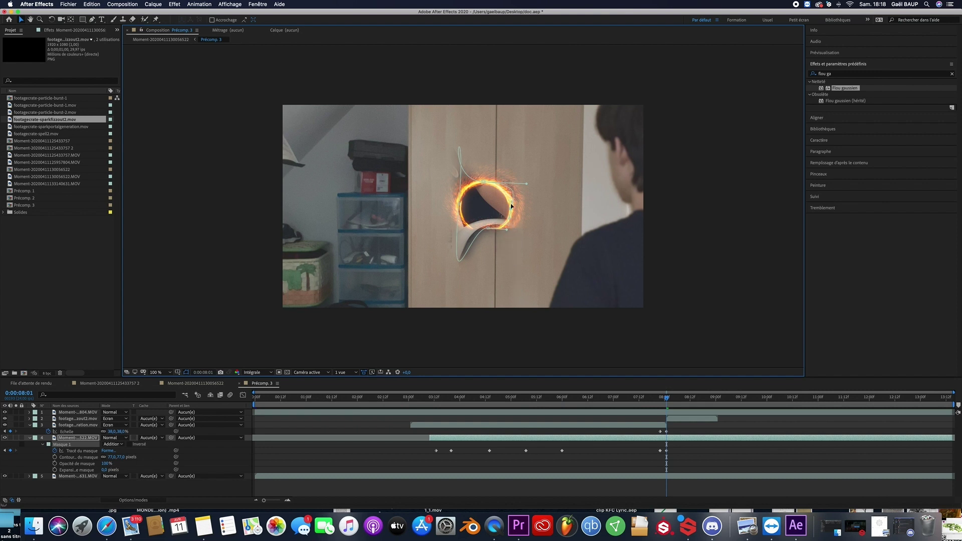
left_click_drag(525, 184, 474, 184)
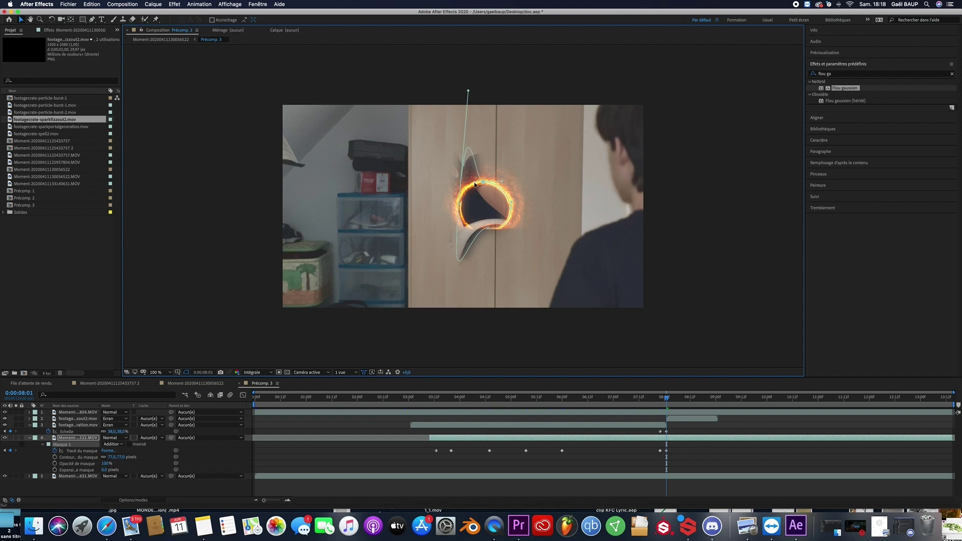
left_click_drag(469, 100, 460, 227)
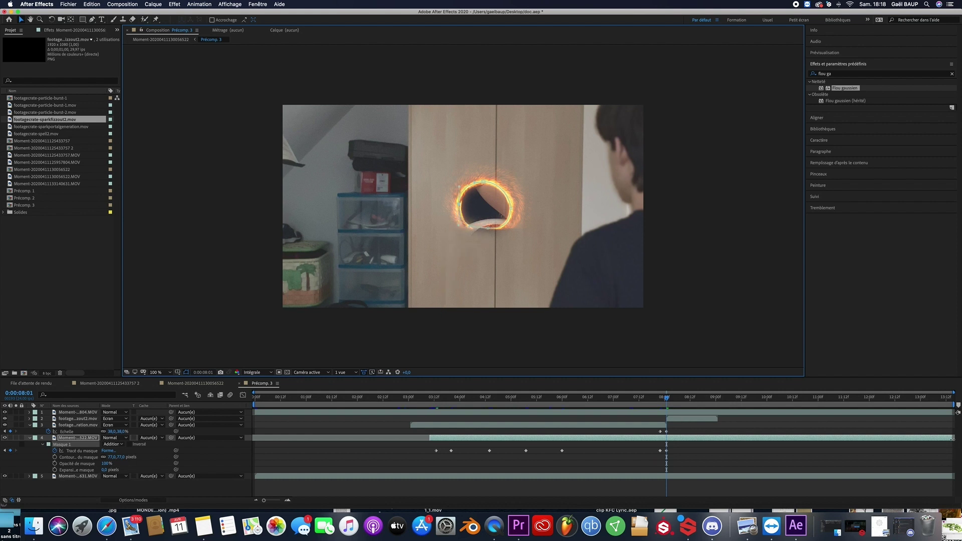
Trim the seated-man layer's end to just after its last mask keyframe, collapse the expanded layer properties and deselect the layer.
left_click_drag(953, 439, 454, 403)
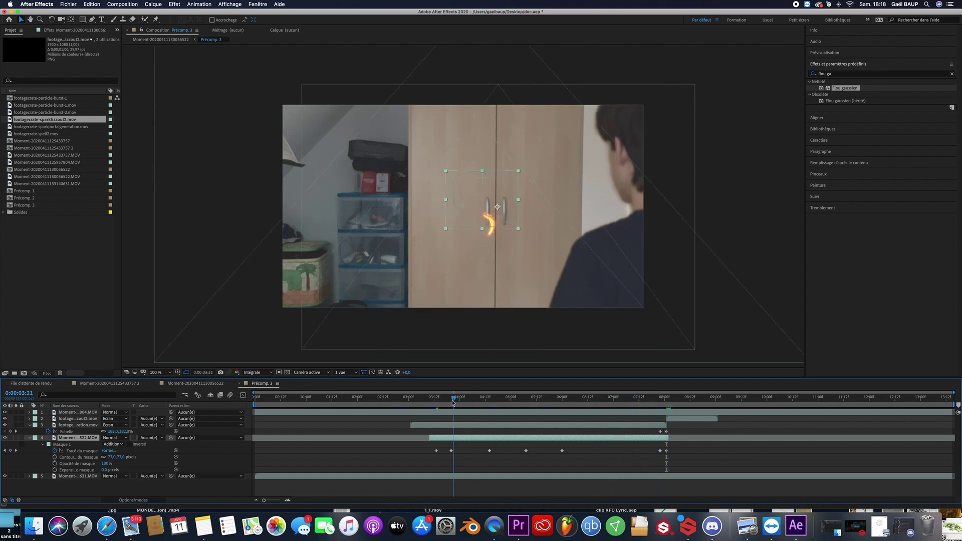
left_click(29, 437)
left_click(29, 425)
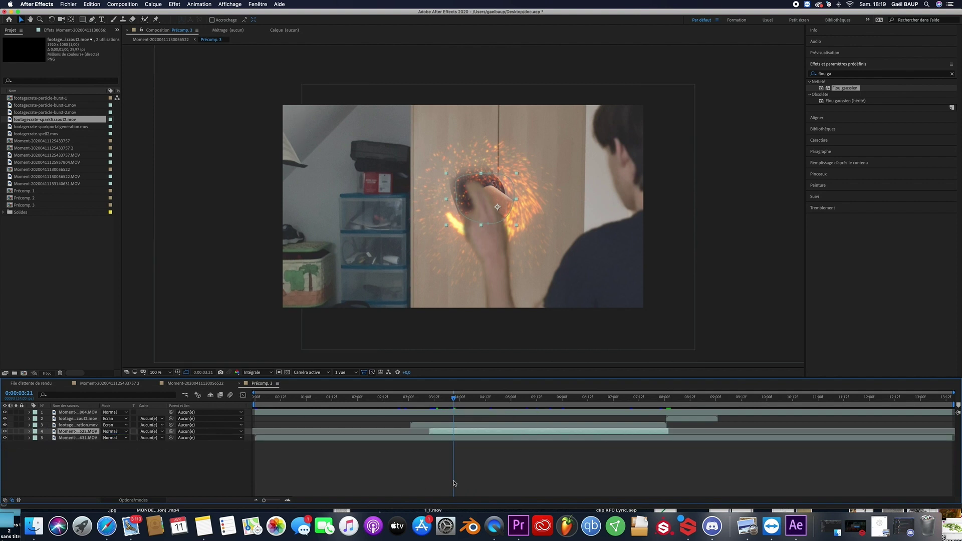
left_click(495, 476)
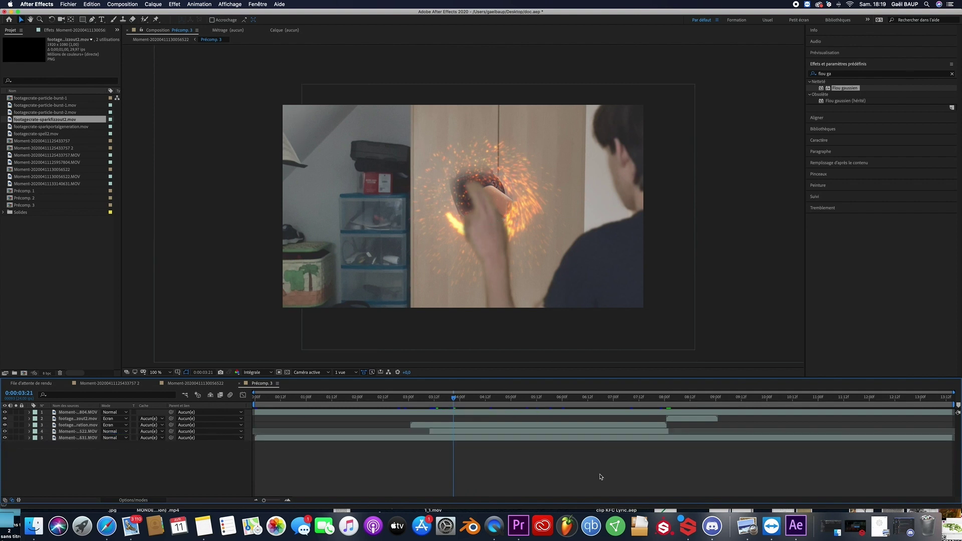